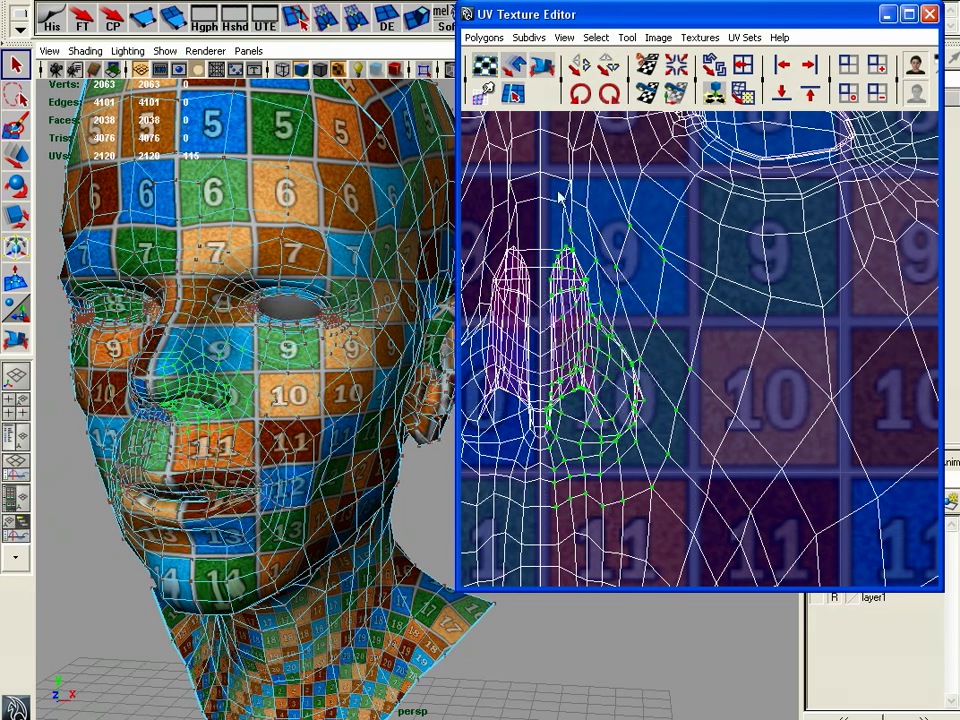
Relax the selected UVs on one side of the nose until the nostril shells spread apart
left_click(541, 68)
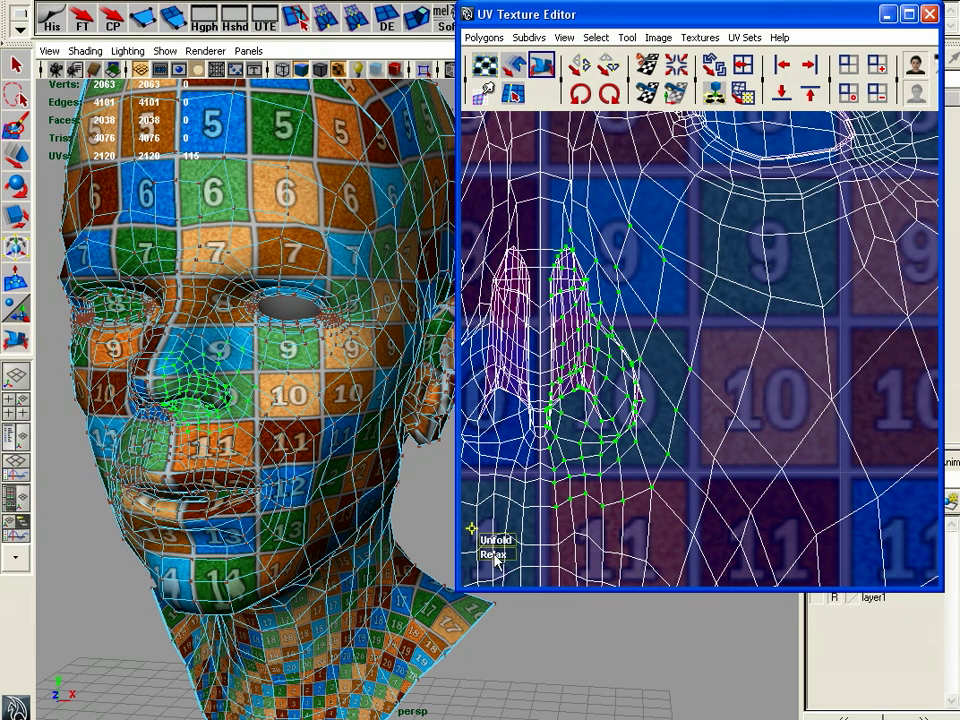
left_click_drag(495, 556, 707, 553)
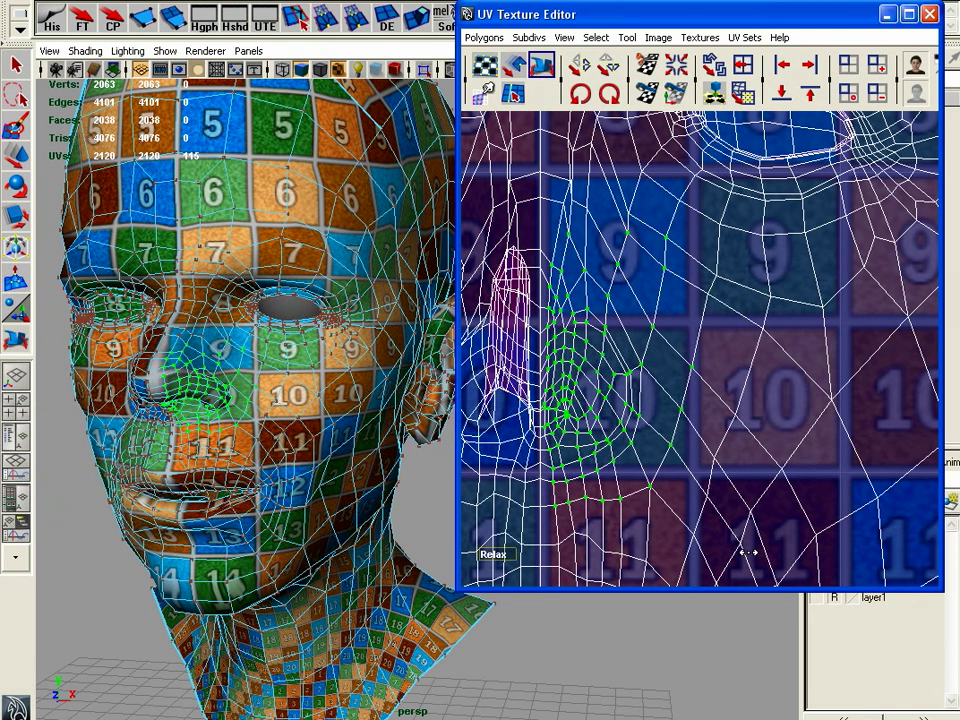
scroll(265, 458, "up", 5)
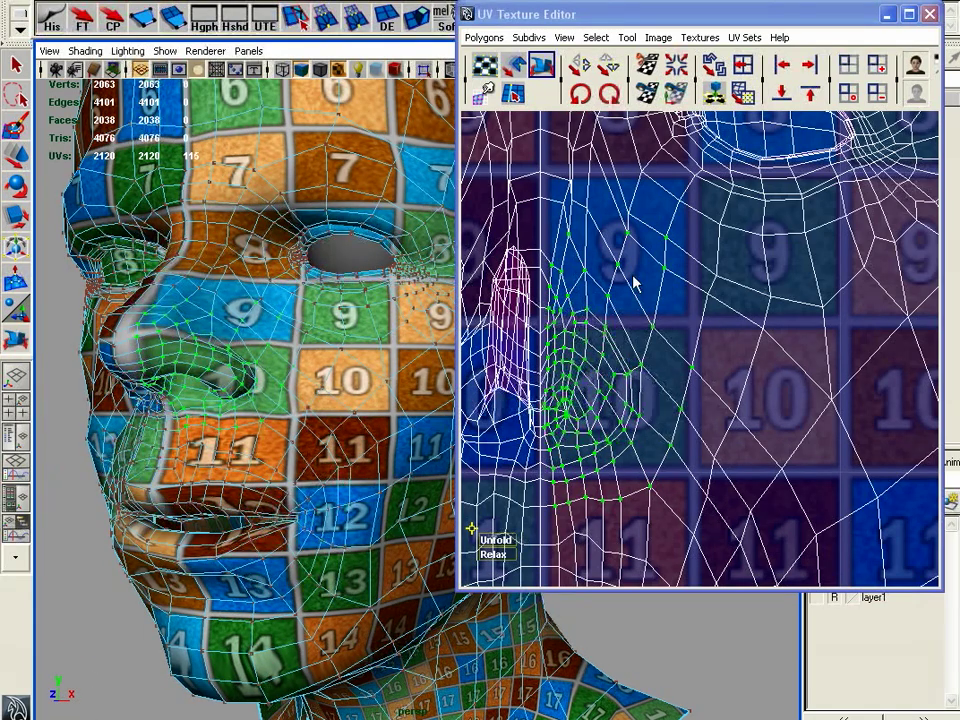
middle_click_drag(634, 263, 627, 341, "alt")
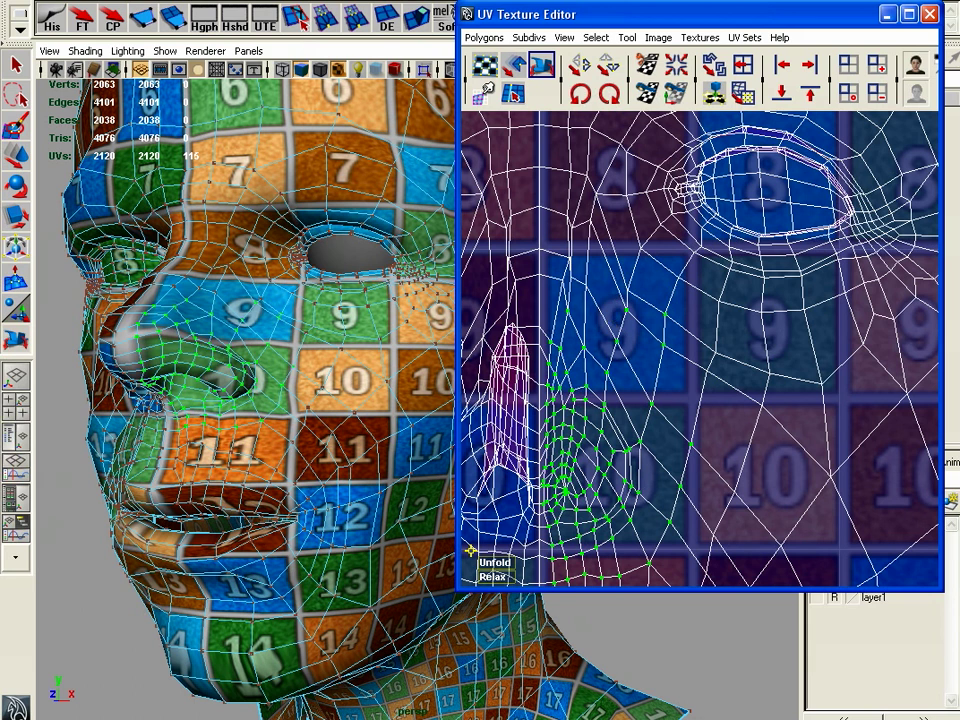
Stretch the relaxed nose UVs horizontally to about twice their width and shift them outward from the centre line
left_click(14, 218)
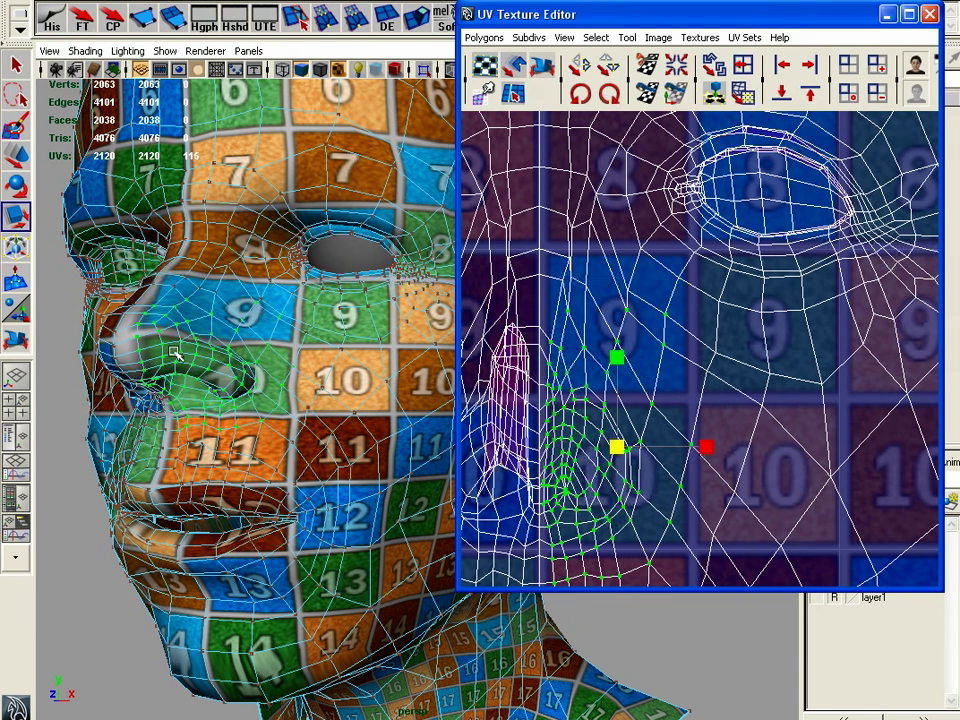
mouse_move(651, 455)
middle_mouse_down()
mouse_move(592, 455)
mouse_move(714, 448)
mouse_move(637, 452)
middle_mouse_up()
key("w")
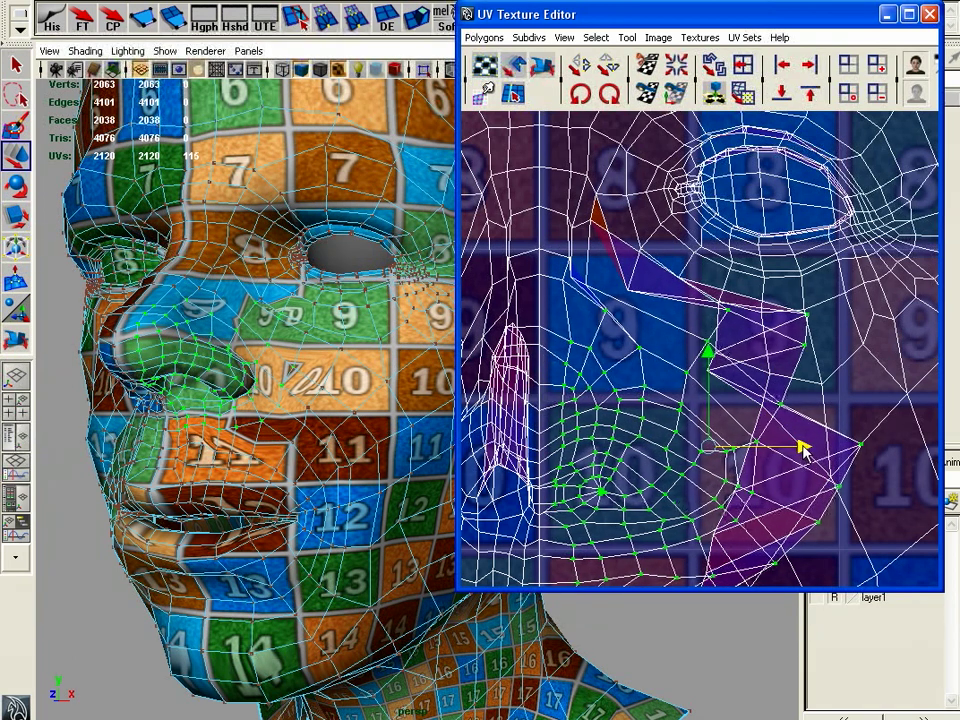
Relax the UVs along the side of the nose bridge, between the nostril and the eye
middle_click_drag(574, 503, 568, 467, "alt")
scroll(626, 420, "down", 1)
middle_click_drag(749, 339, 749, 364, "alt")
left_click_drag(535, 135, 635, 306)
left_click(542, 66)
left_click_drag(495, 345, 576, 346)
Select the UVs around the eye and add those running down the cheek beside the nose
middle_click_drag(676, 335, 638, 485, "alt")
left_click_drag(516, 118, 833, 434)
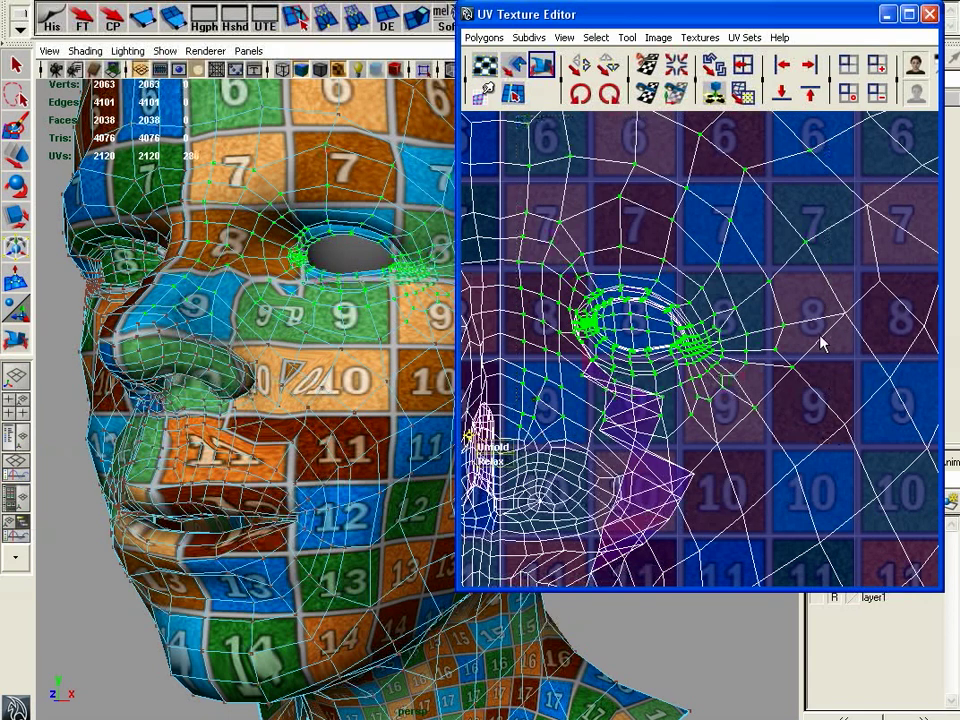
left_click_drag(881, 287, 600, 599, "ctrl+shift")
Try relaxing the selected eye and cheek UVs, and undo that relax
left_click_drag(497, 586, 840, 567)
middle_click_drag(791, 515, 778, 402, "alt")
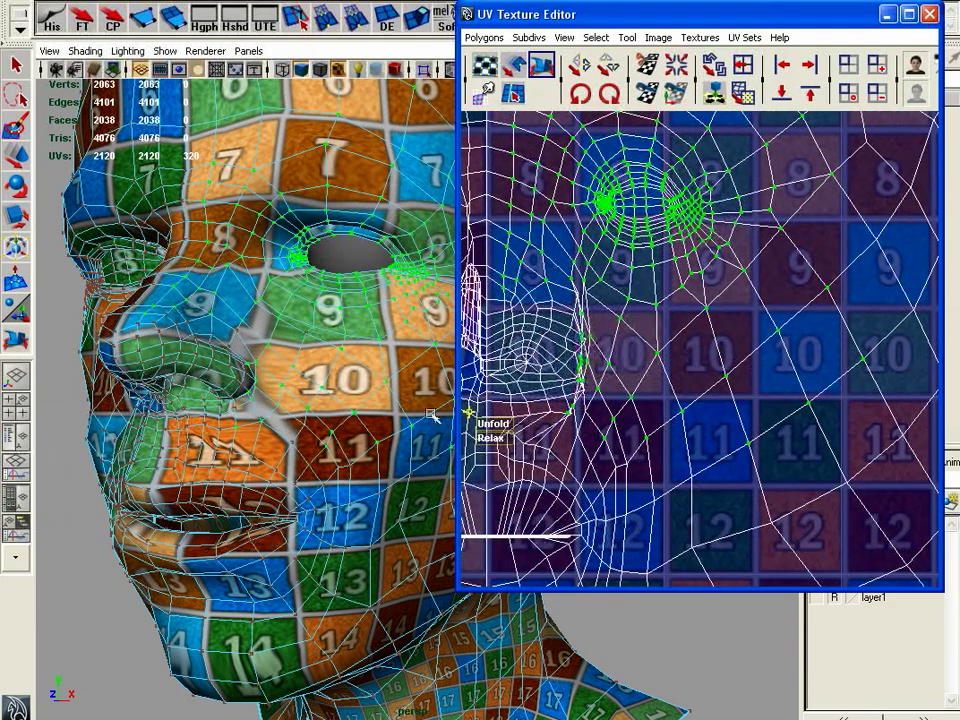
right_click_drag(572, 417, 639, 428, "alt")
middle_click_drag(639, 428, 655, 424, "alt")
key("ctrl+z")
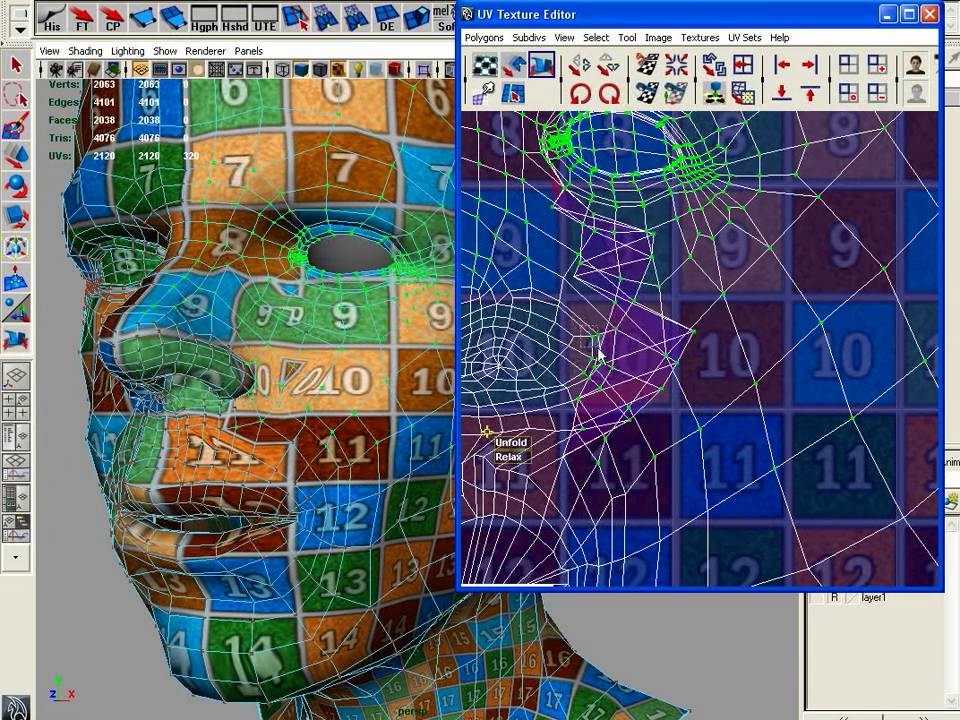
Relax the eye and cheek UVs with the outer nose-edge UVs deselected and the UVs above the upper lip added
left_click_drag(610, 367, 612, 371, "ctrl")
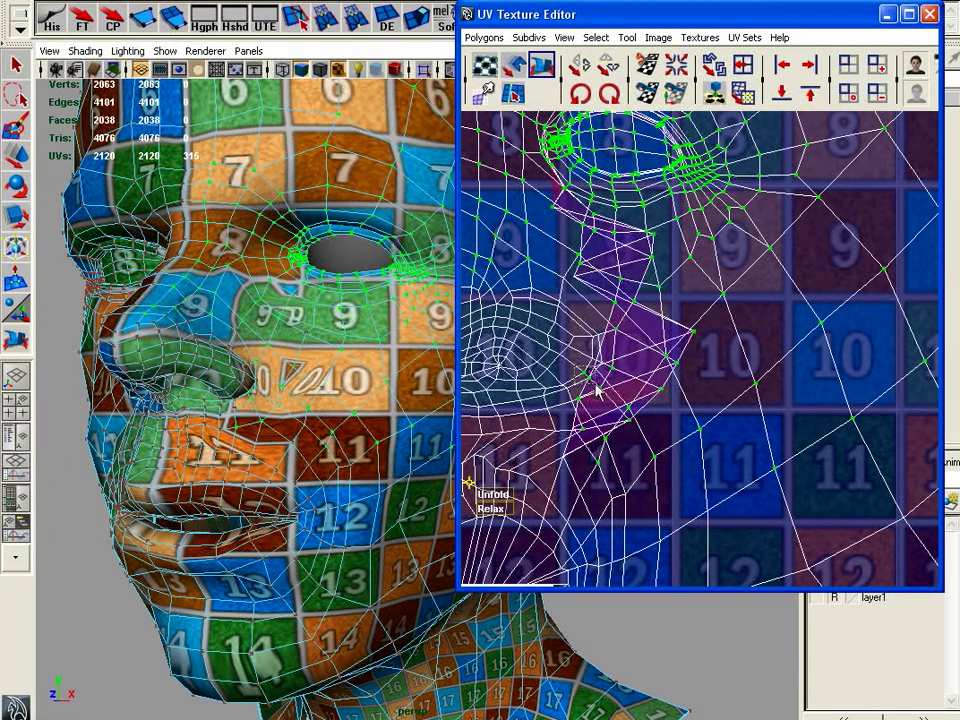
mouse_move(495, 510)
left_mouse_down()
mouse_move(526, 509)
mouse_move(492, 509)
left_mouse_up()
right_click_drag(724, 424, 590, 385, "alt")
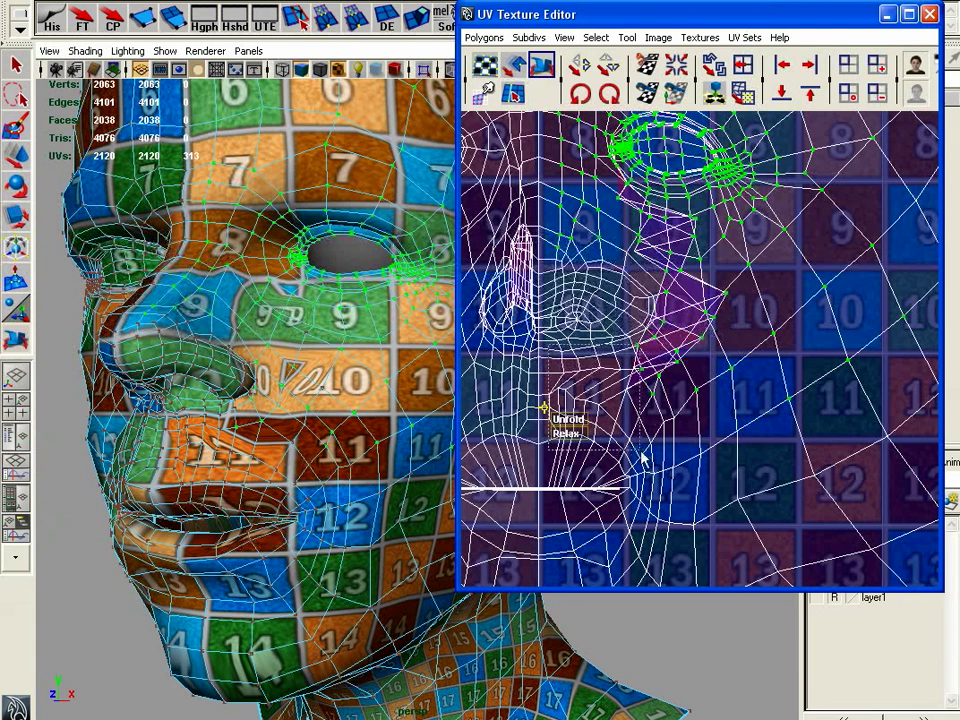
key("shift+period")
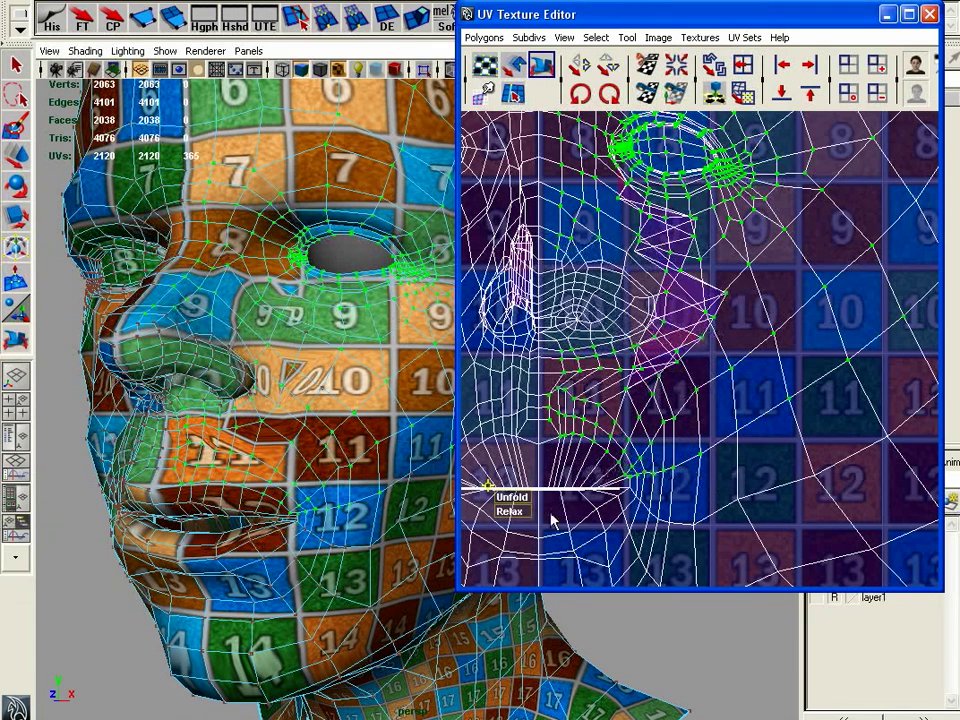
left_click_drag(522, 513, 810, 499)
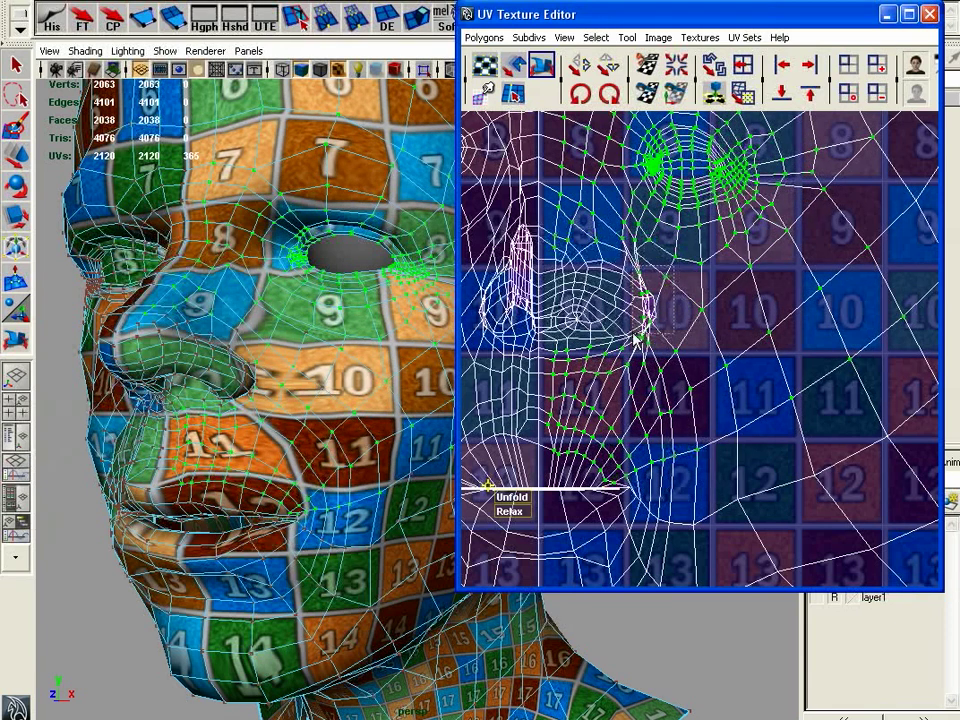
Relax the UVs along the outer edge of the nostril, including those at its lower outer corner
left_click_drag(617, 350, 616, 351)
mouse_move(576, 384)
left_mouse_down()
mouse_move(598, 380)
mouse_move(589, 379)
left_mouse_up()
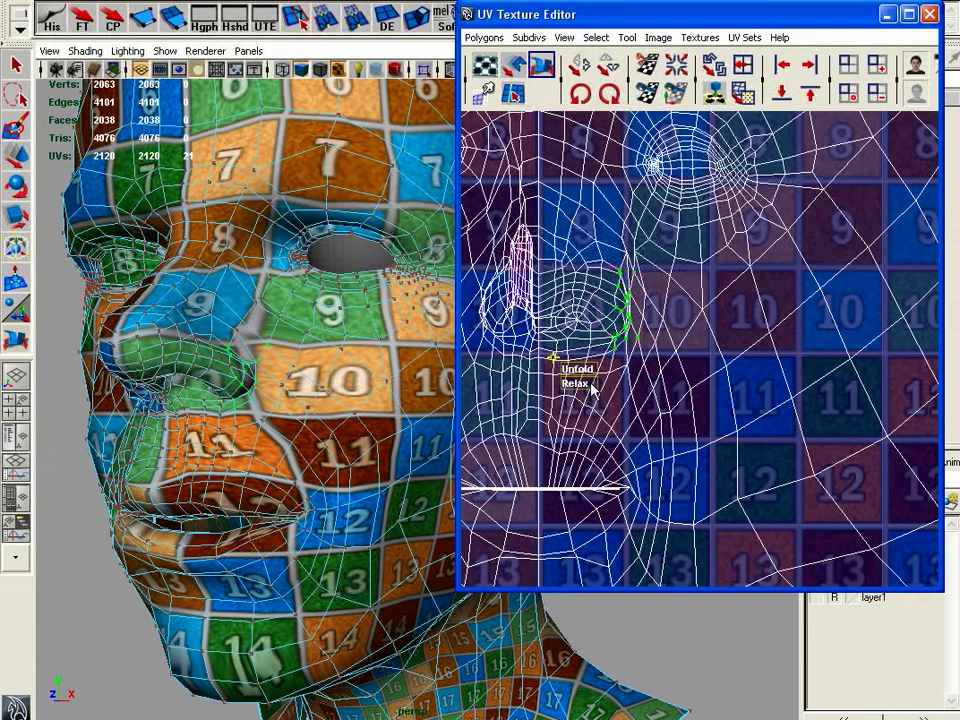
left_click_drag(588, 383, 621, 381)
right_click_drag(561, 334, 611, 371, "alt")
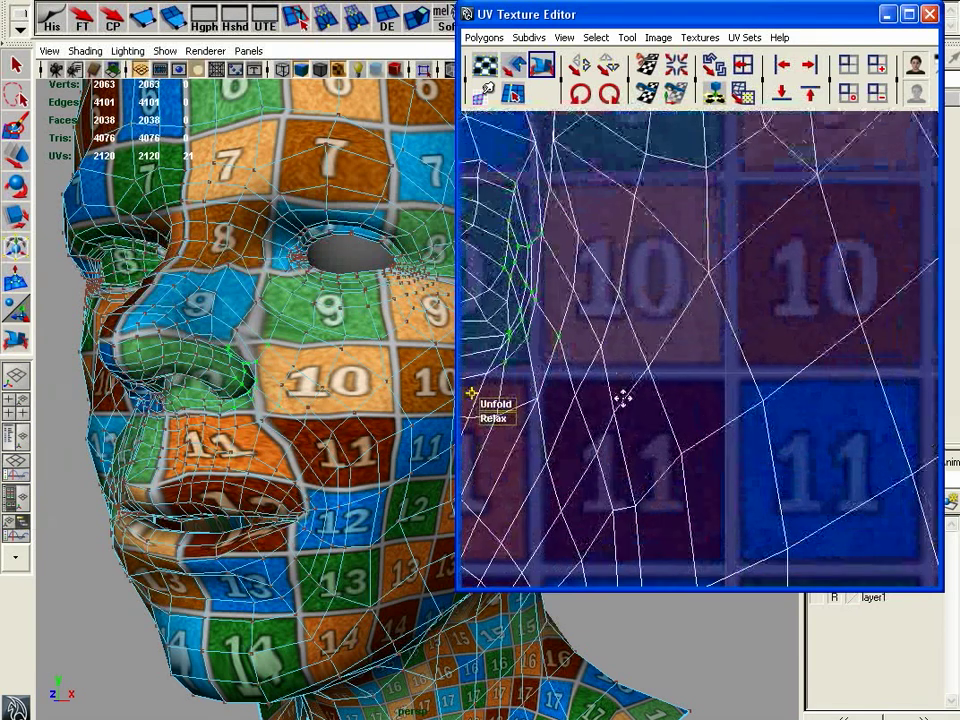
middle_click_drag(611, 371, 671, 424, "alt")
left_click_drag(534, 320, 583, 402)
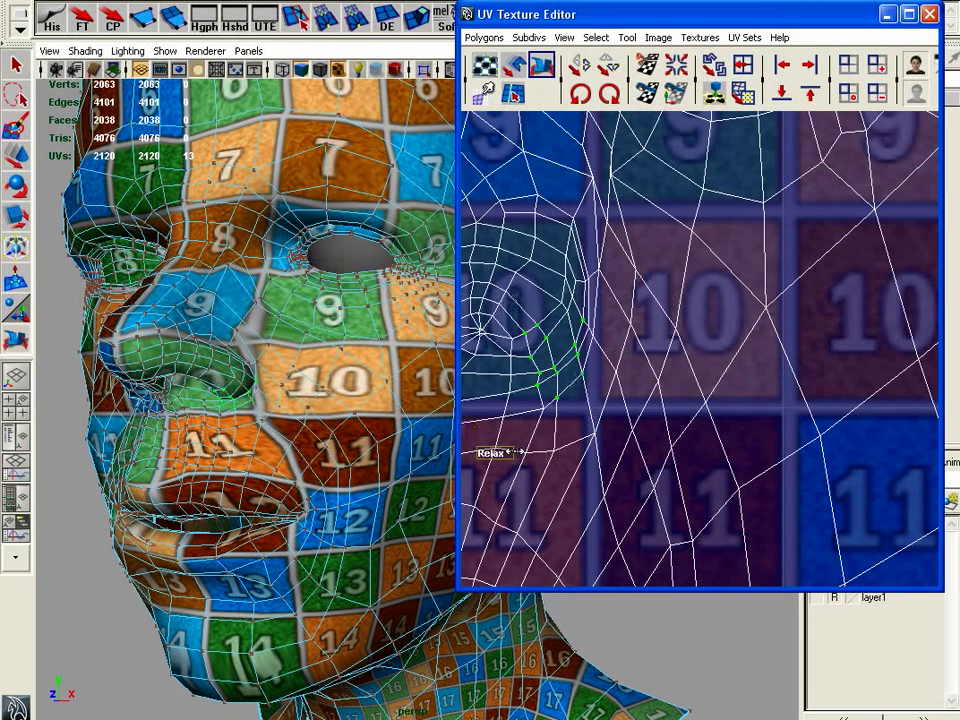
Relax the UVs above the nostril wing and at its upper outer corner in several small passes
middle_click_drag(608, 268, 628, 380, "alt")
left_click_drag(630, 258, 692, 320)
left_click_drag(574, 150, 721, 324)
left_click_drag(532, 368, 620, 362)
left_click_drag(533, 280, 610, 364, "ctrl+shift")
left_click_drag(503, 418, 514, 413)
Select the UVs around the whole mouth and relax them to open up the collapsed lip line
right_click_drag(748, 411, 658, 402, "alt")
middle_click_drag(658, 402, 668, 240, "alt")
right_click_drag(691, 269, 631, 388, "alt")
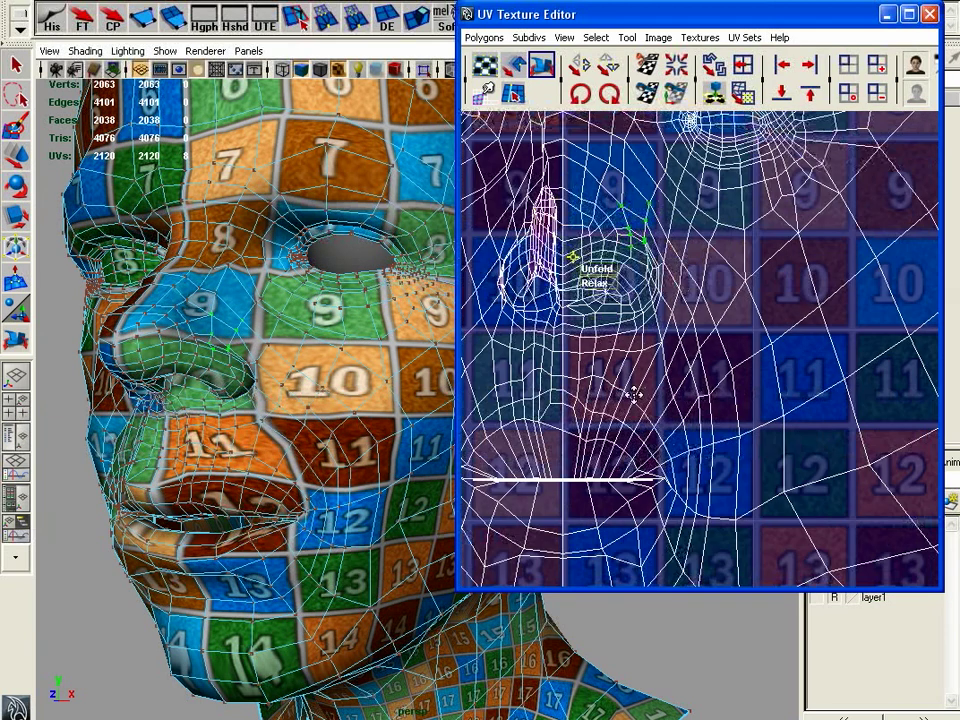
middle_click_drag(579, 486, 588, 356, "alt")
right_click_drag(588, 356, 697, 352, "alt")
middle_click_drag(664, 344, 726, 341, "alt")
right_click_drag(788, 305, 651, 334, "alt")
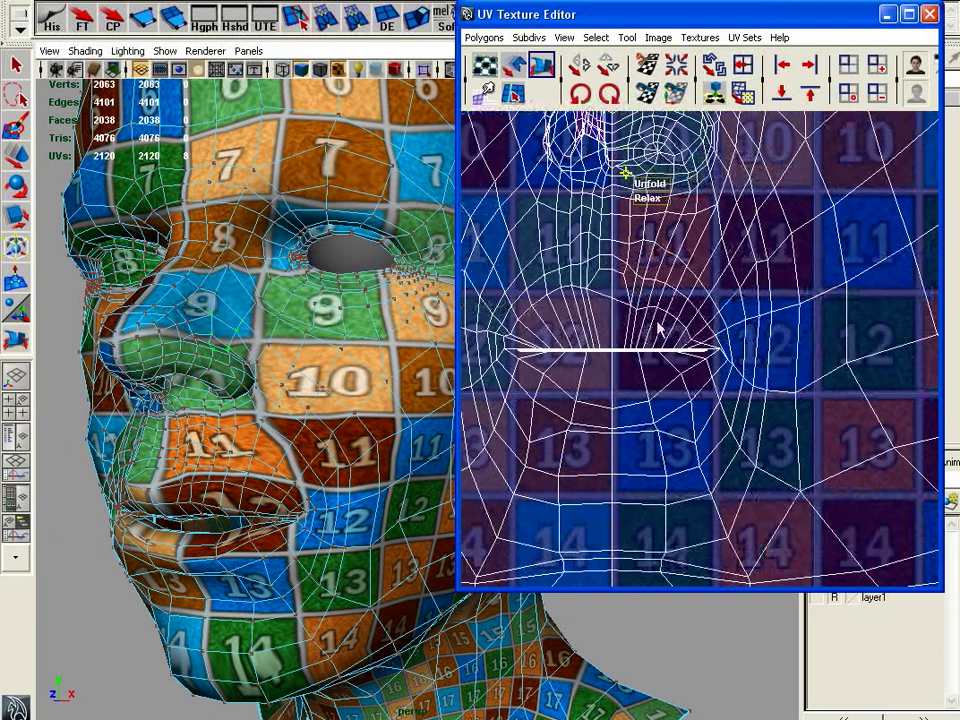
middle_click_drag(538, 322, 575, 326, "alt")
left_click_drag(537, 291, 795, 428)
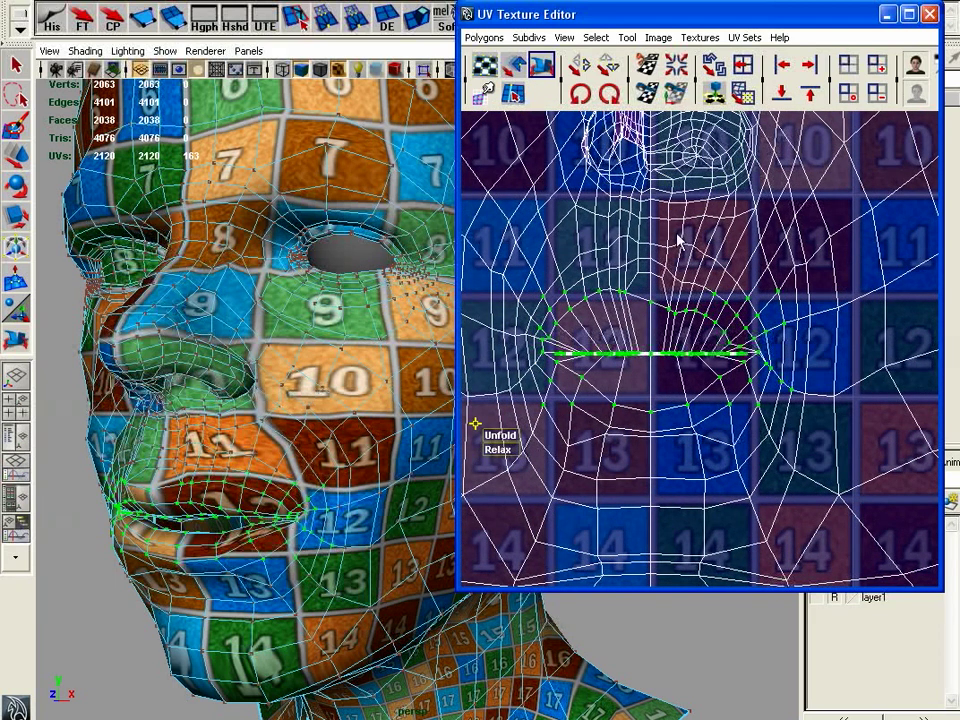
left_click(751, 103)
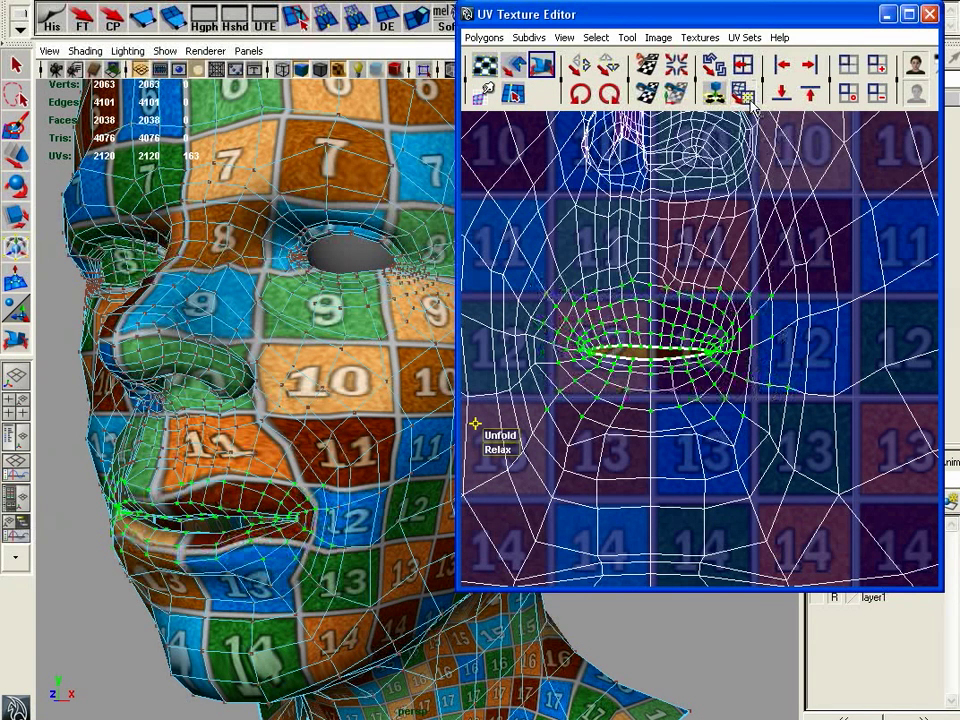
Inspect the lip opening and the mouth corner in the relaxed UV layout
right_click_drag(629, 397, 756, 407, "alt")
middle_click_drag(713, 399, 656, 396, "alt")
right_click_drag(675, 396, 822, 394, "alt")
middle_click_drag(643, 392, 868, 390, "alt")
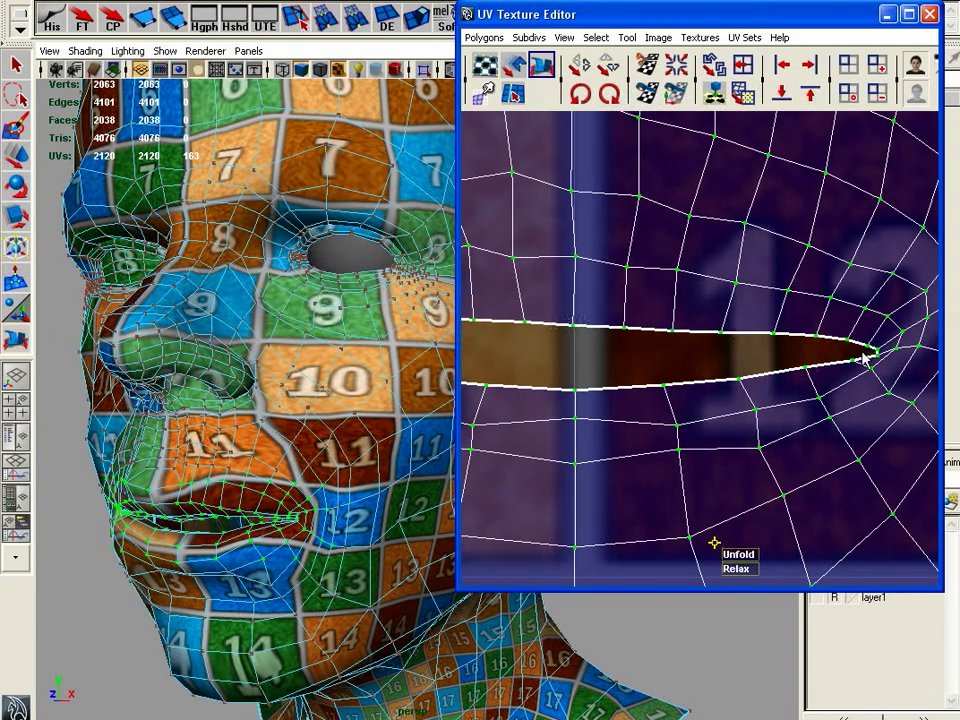
right_click_drag(869, 390, 609, 390, "alt")
middle_click_drag(755, 388, 581, 388, "alt")
right_click_drag(756, 382, 535, 384, "alt")
middle_click_drag(632, 365, 636, 298, "alt")
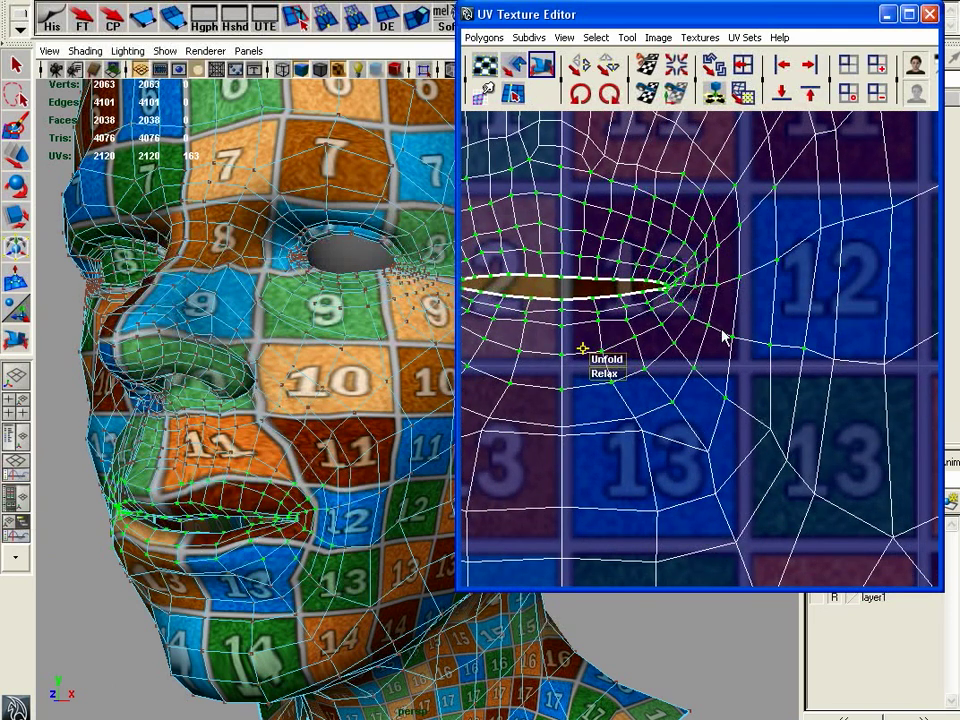
Select the UVs from the mouth corner down to the side of the chin and relax them
left_click_drag(674, 243, 889, 513)
right_click_drag(815, 461, 608, 446, "alt")
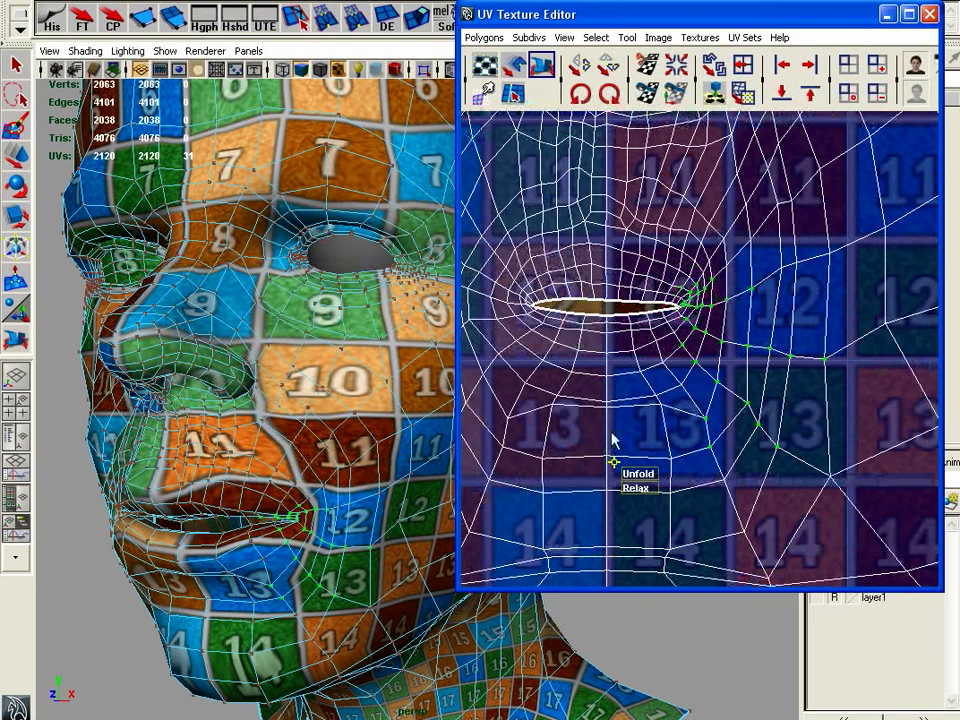
left_click_drag(628, 365, 846, 537, "shift")
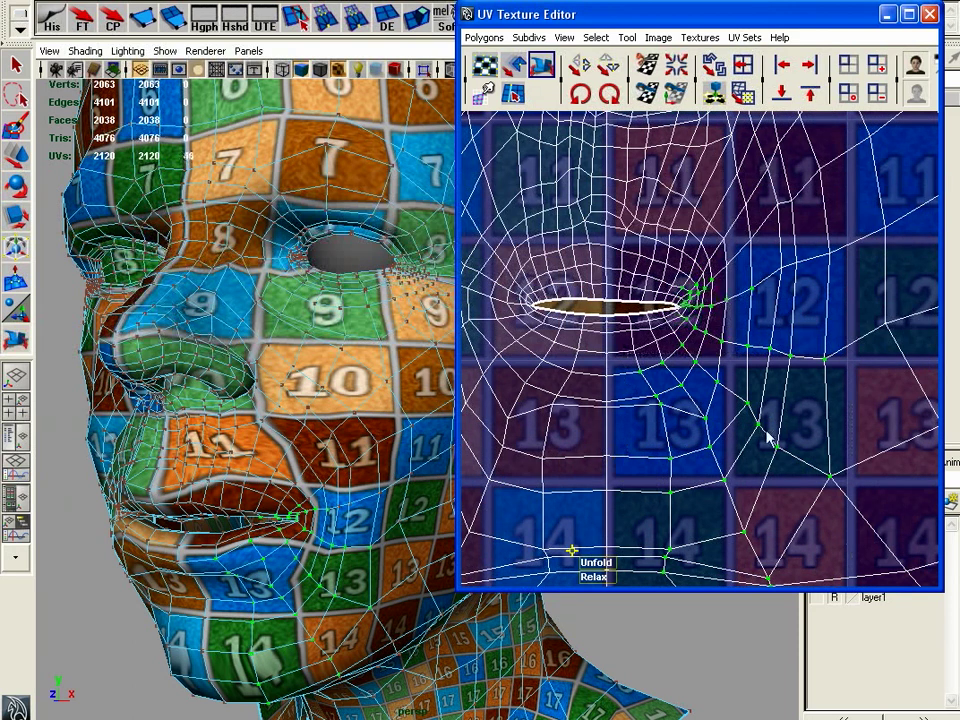
left_click_drag(595, 577, 718, 576)
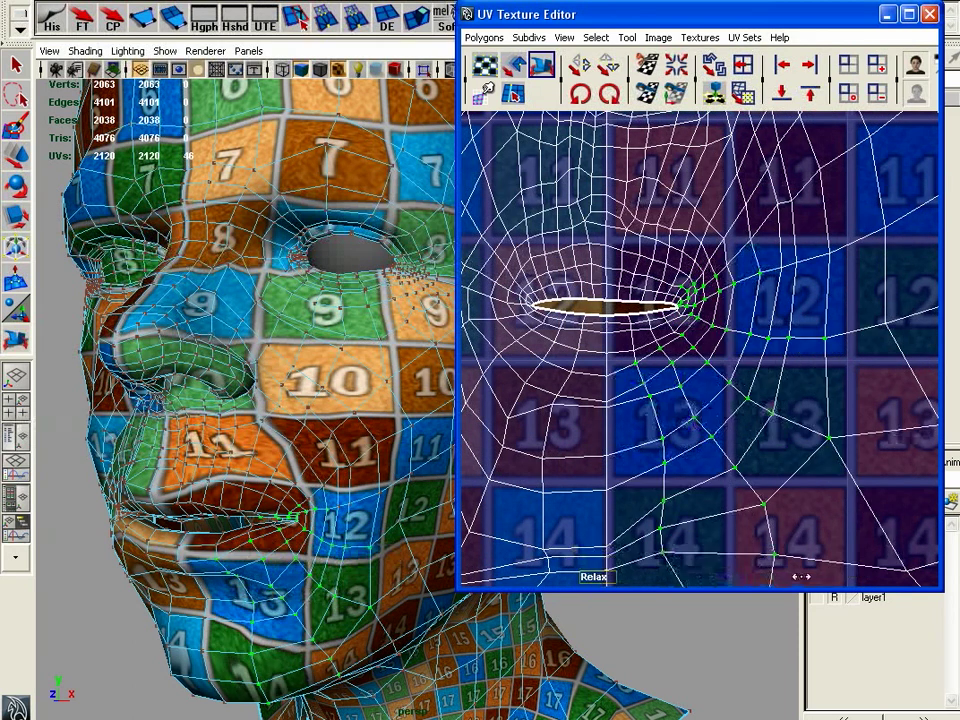
Move the UVs at the side of the chin outward and down, near checker square 14
right_click_drag(765, 454, 600, 488, "alt")
left_click_drag(385, 630, 388, 522, "alt")
left_click_drag(325, 392, 338, 386, "alt")
middle_click_drag(712, 448, 765, 377, "alt")
key("w")
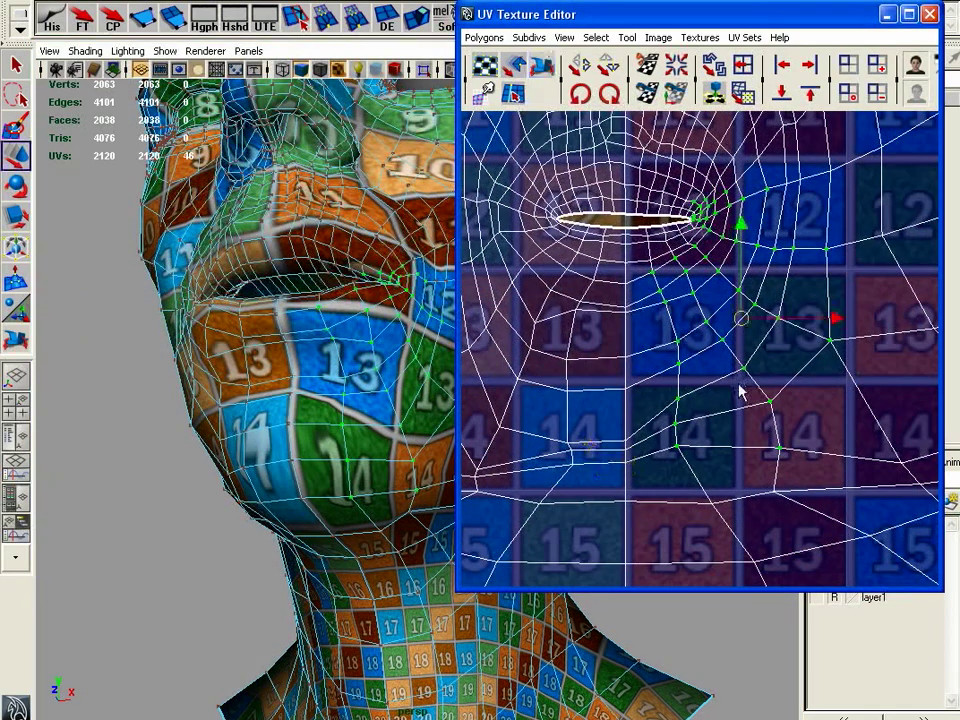
left_click(735, 352)
left_click_drag(740, 356, 782, 410)
Relax the UVs between the lower lip and chin side, then the UVs along the chin and jaw
left_click_drag(661, 372, 784, 253)
left_click_drag(645, 316, 732, 242, "ctrl+shift")
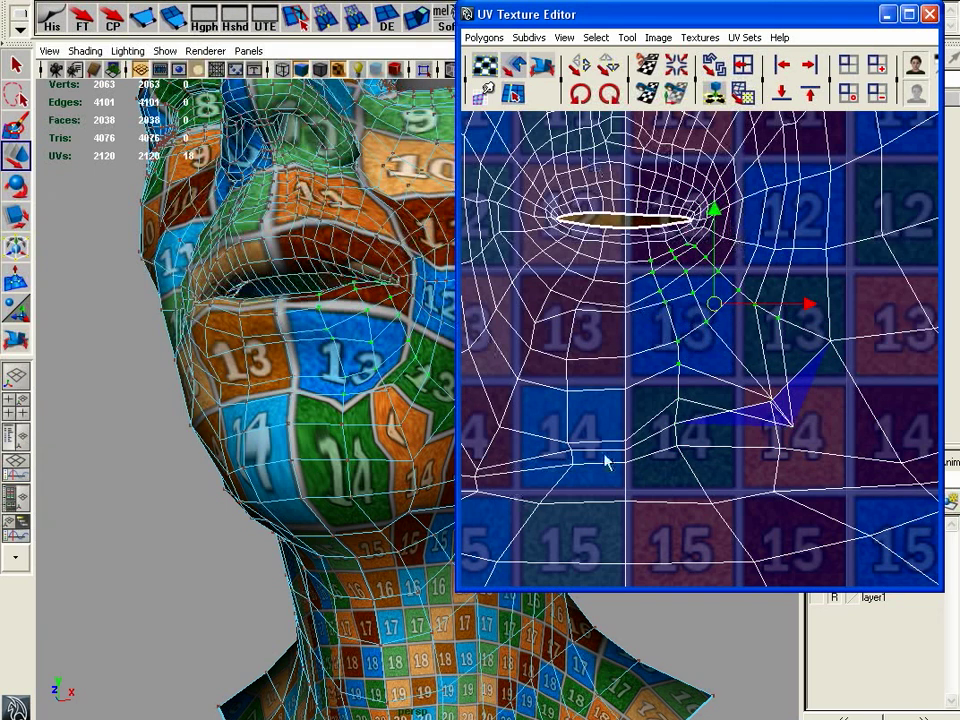
left_click(540, 66)
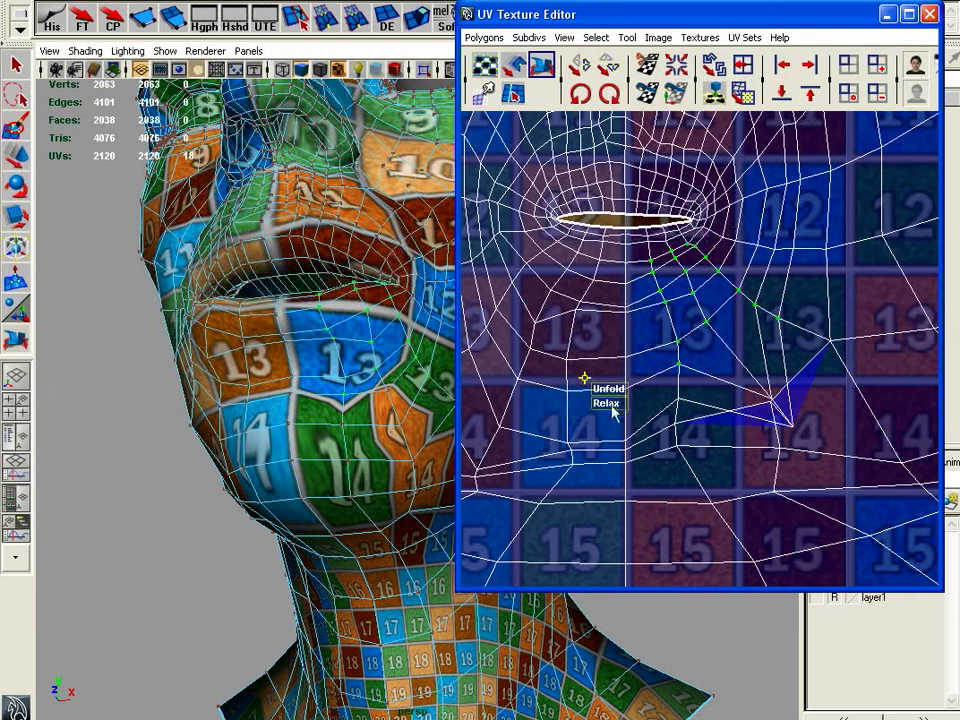
left_click_drag(608, 405, 885, 568)
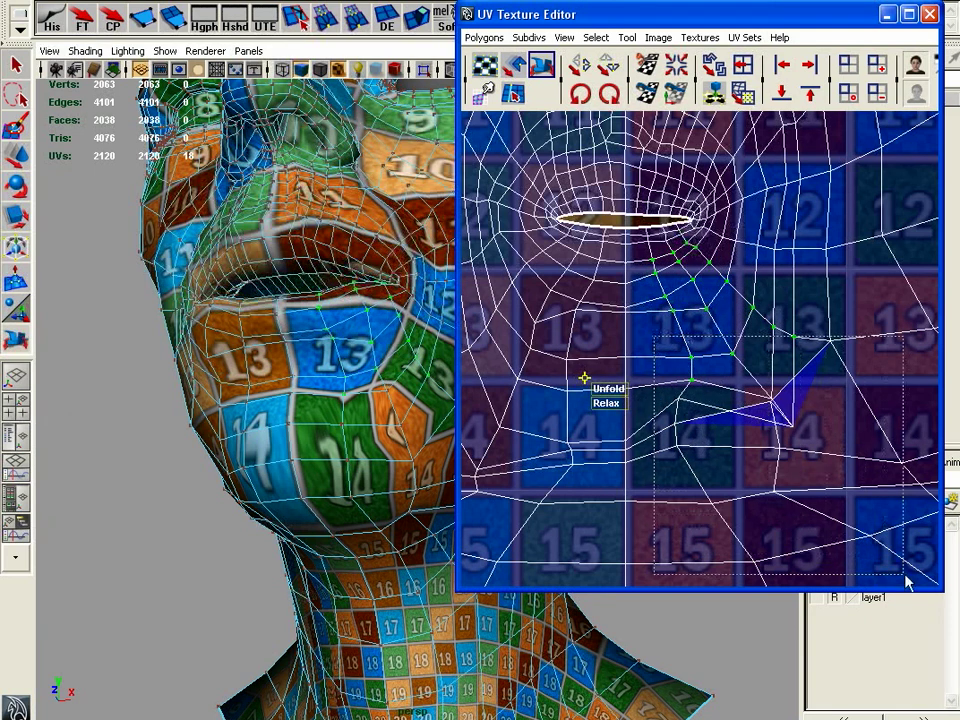
left_click_drag(645, 582, 671, 581)
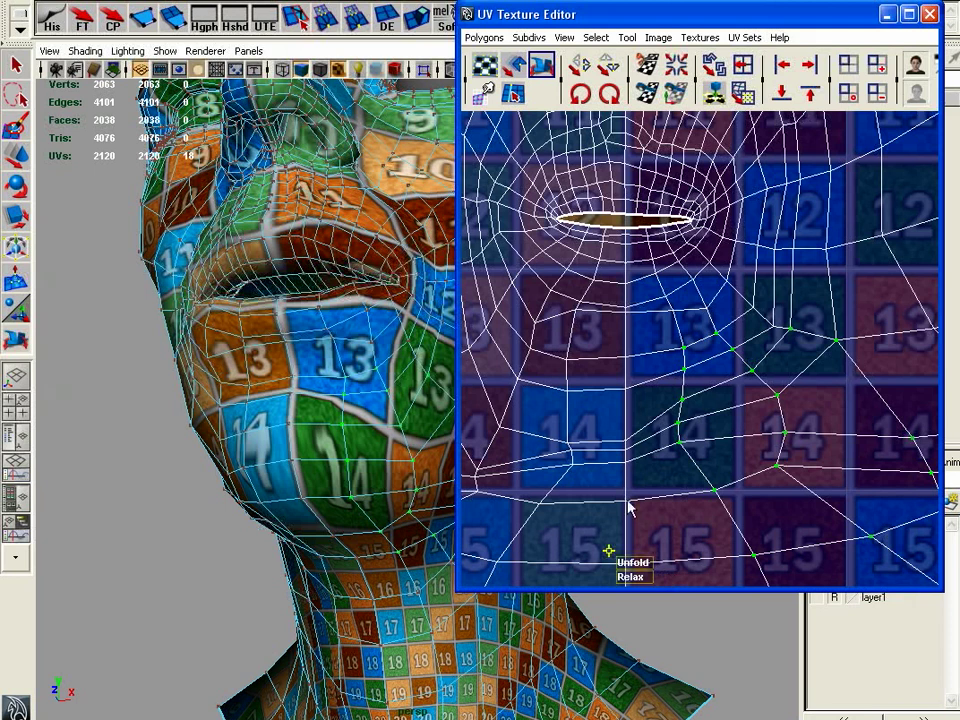
Move the chin and jaw UVs beside the centre line outward and down towards checker row 15
right_click_drag(805, 455, 696, 439, "alt")
middle_click_drag(696, 439, 695, 365, "alt")
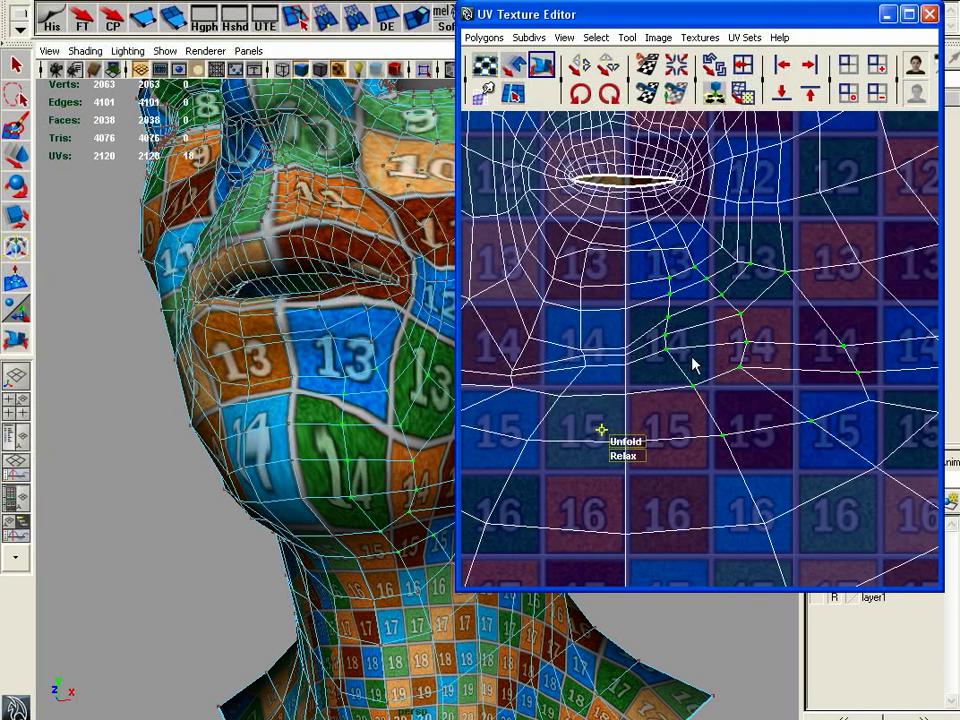
key("w")
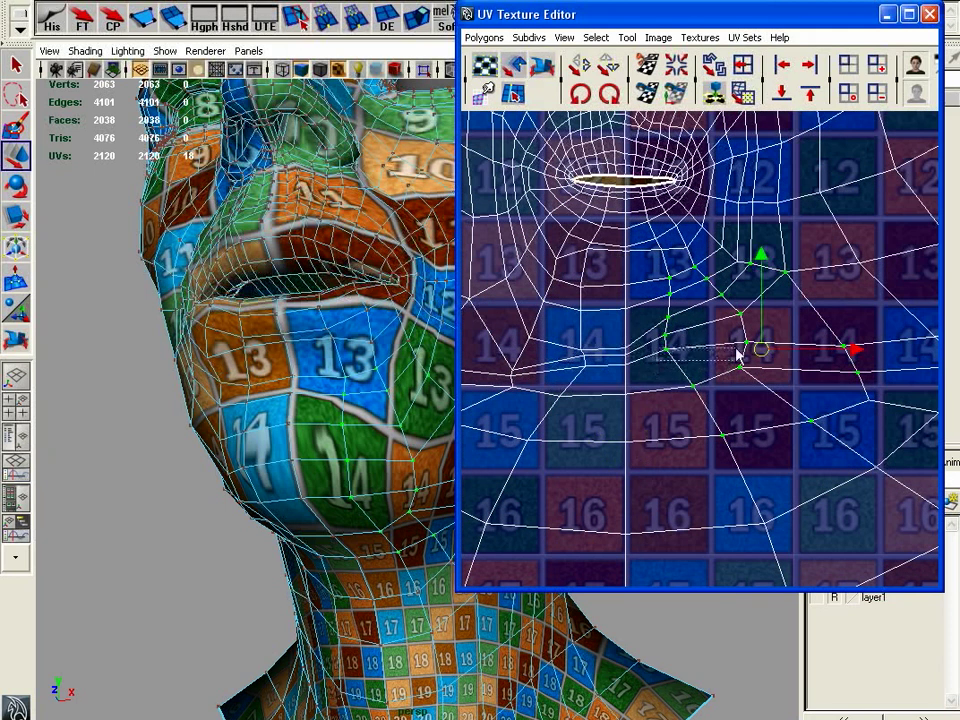
left_click_drag(763, 343, 731, 395)
Relax the UVs between the lower lip and the moved chin row
left_click_drag(646, 240, 776, 351)
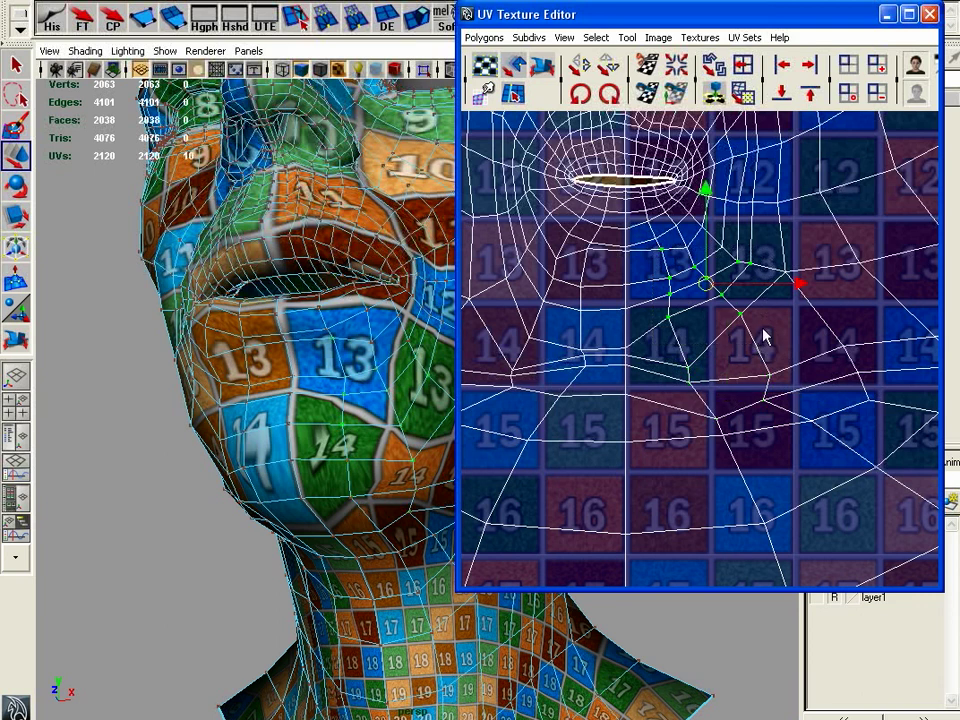
left_click(541, 64)
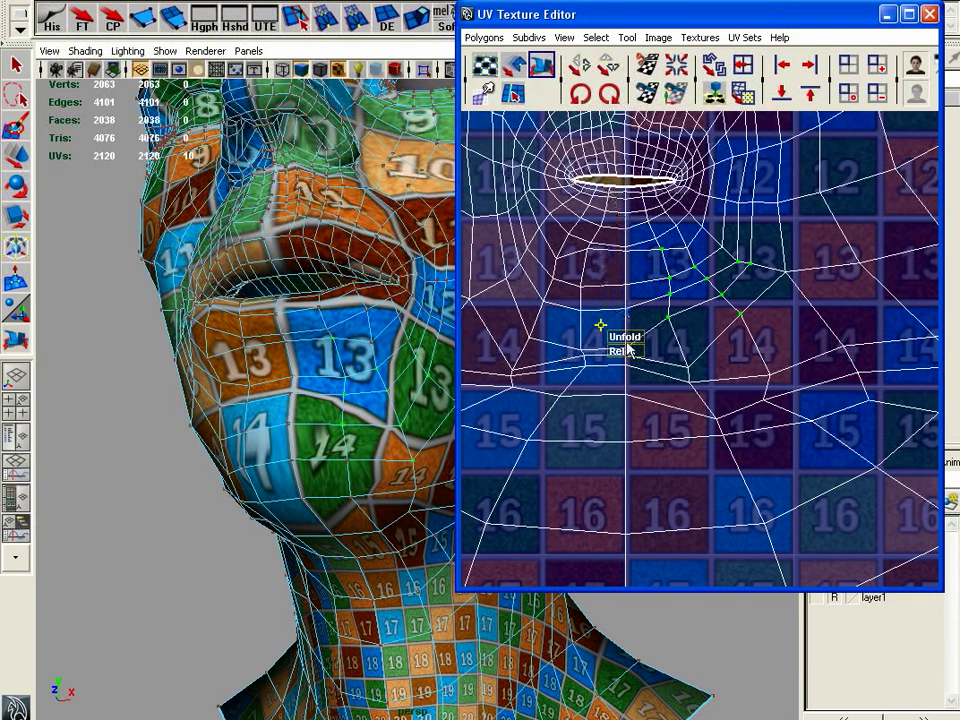
left_click_drag(628, 362, 688, 350)
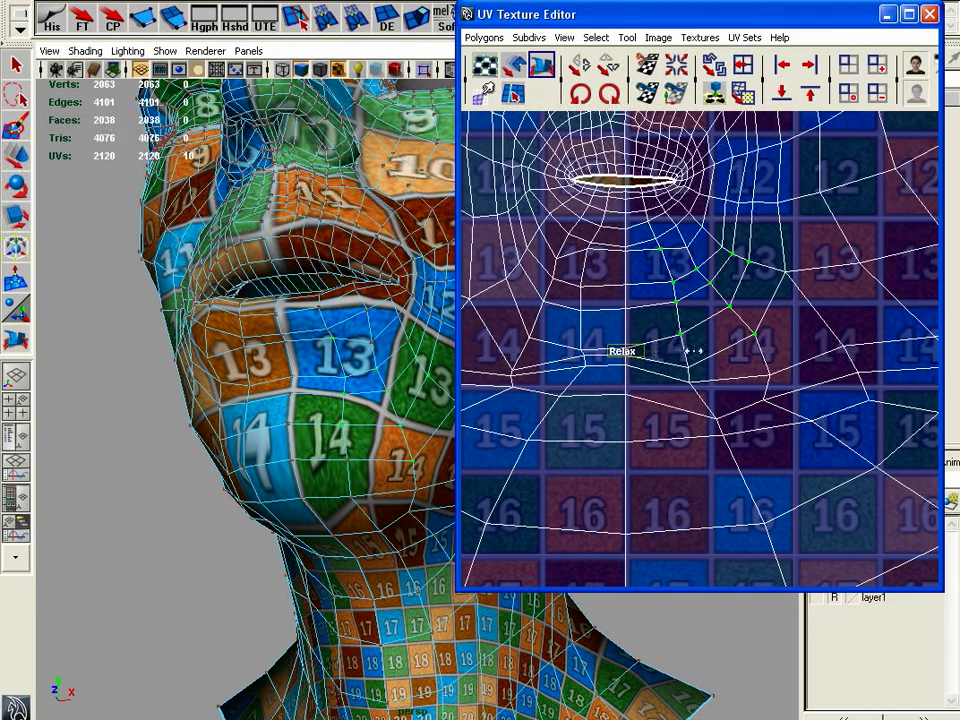
Relax the UVs along the chin's centre line, around checker squares 14 and 15
left_click_drag(652, 315, 614, 429)
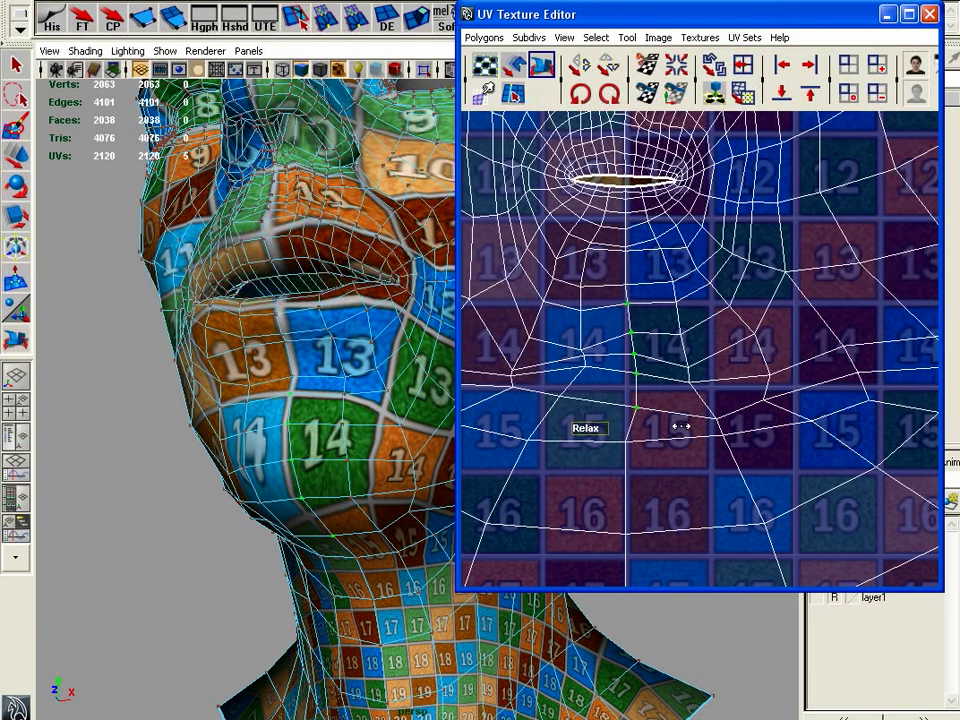
left_click_drag(680, 427, 688, 427)
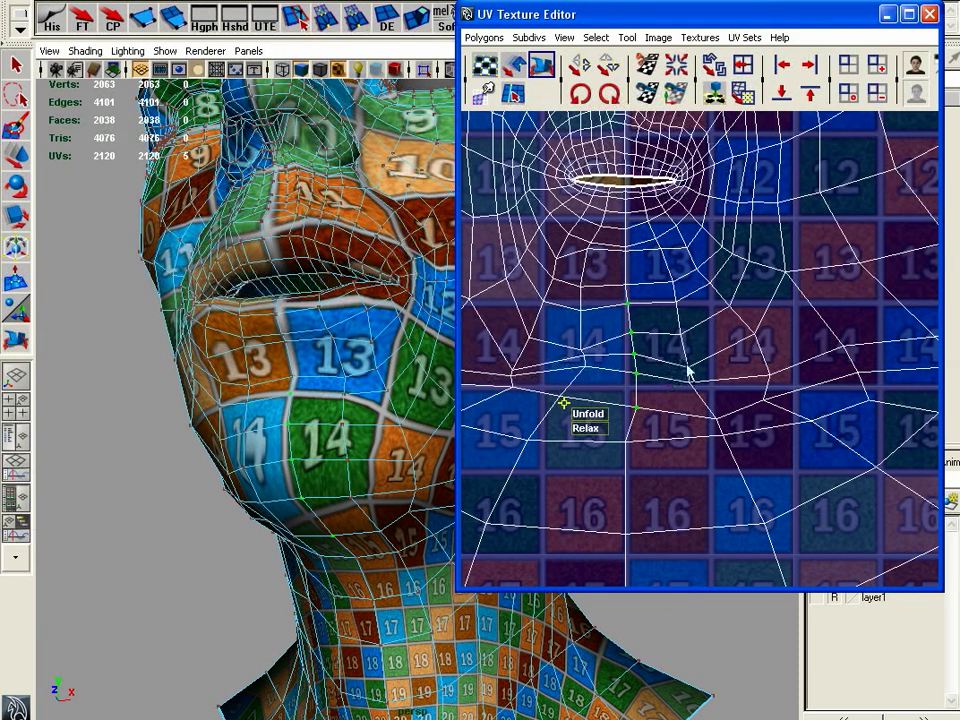
Return the head to object mode and frame the jaw and neck in the side view
right_click_drag(828, 380, 547, 365, "alt")
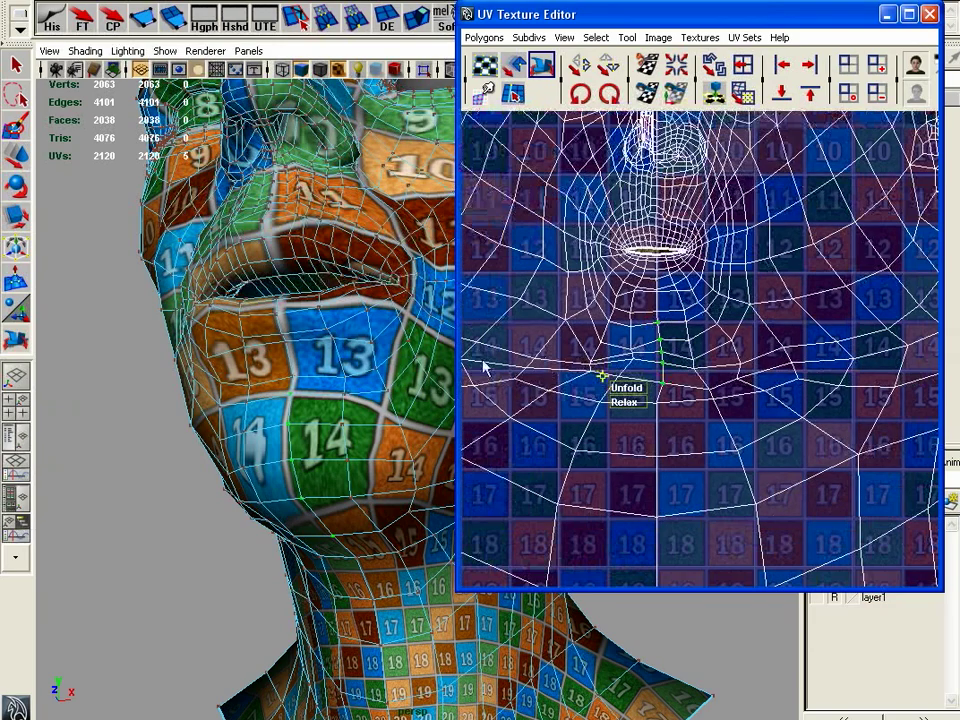
right_click_drag(400, 370, 214, 375, "alt")
left_click_drag(214, 375, 370, 374, "alt")
right_click_drag(720, 390, 813, 388, "alt")
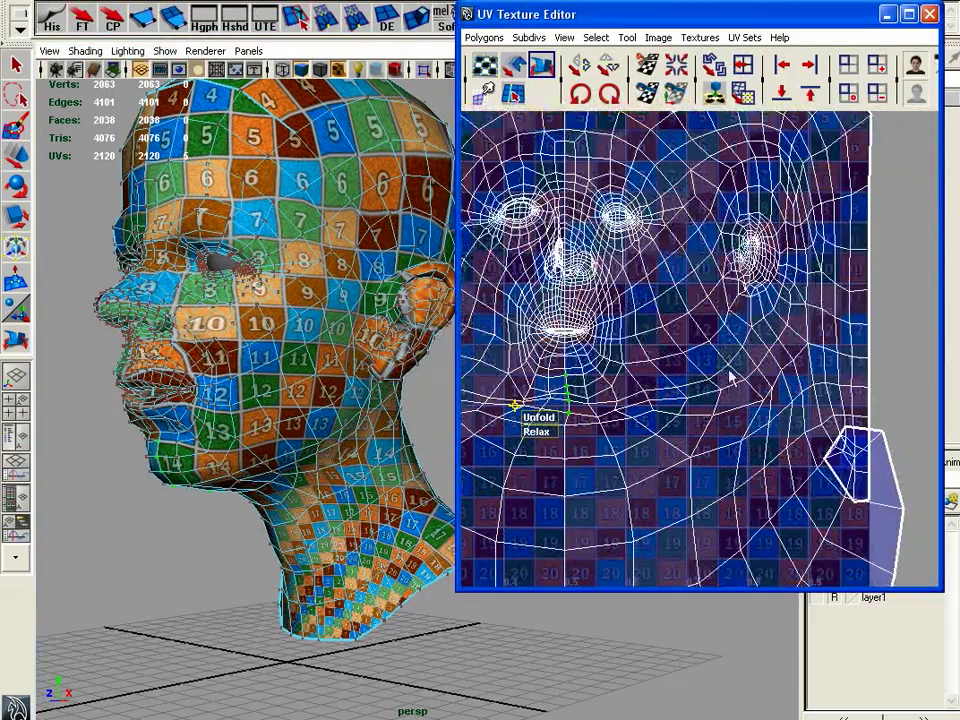
left_click_drag(250, 343, 247, 377, "alt")
right_click_drag(312, 343, 365, 318)
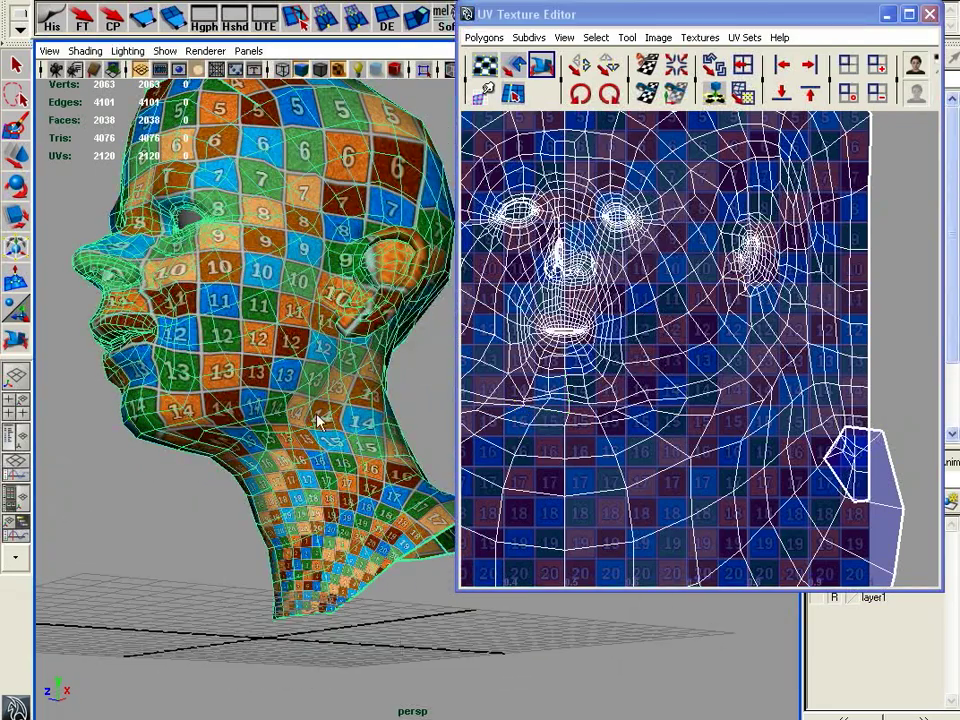
left_click_drag(240, 320, 277, 420, "alt")
key("space")
middle_click_drag(277, 420, 96, 399, "alt")
right_click_drag(96, 399, 60, 430, "alt")
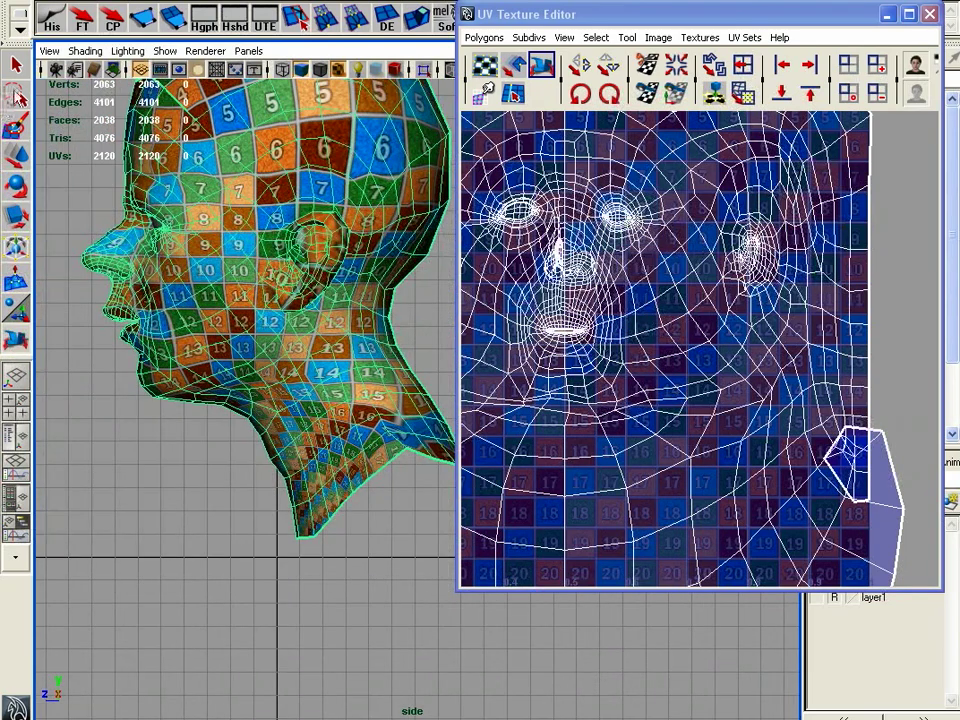
middle_click_drag(168, 206, 104, 146, "alt")
Select the neck faces below the jaw, and deselect the separate UV shell above the texture area
right_click_drag(238, 330, 244, 371)
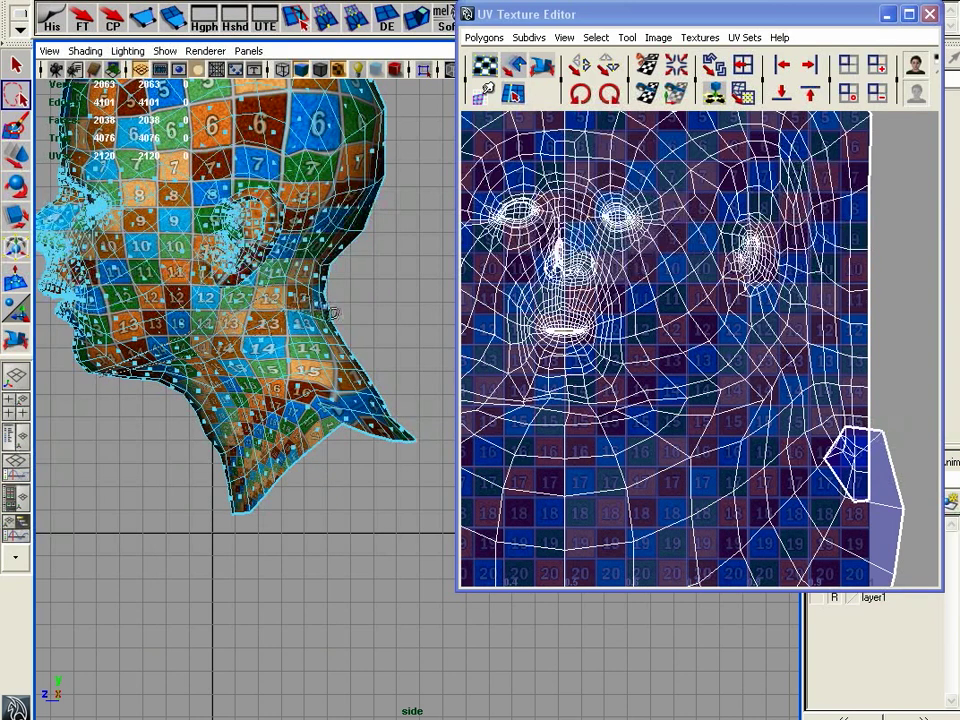
left_click_drag(357, 322, 426, 400)
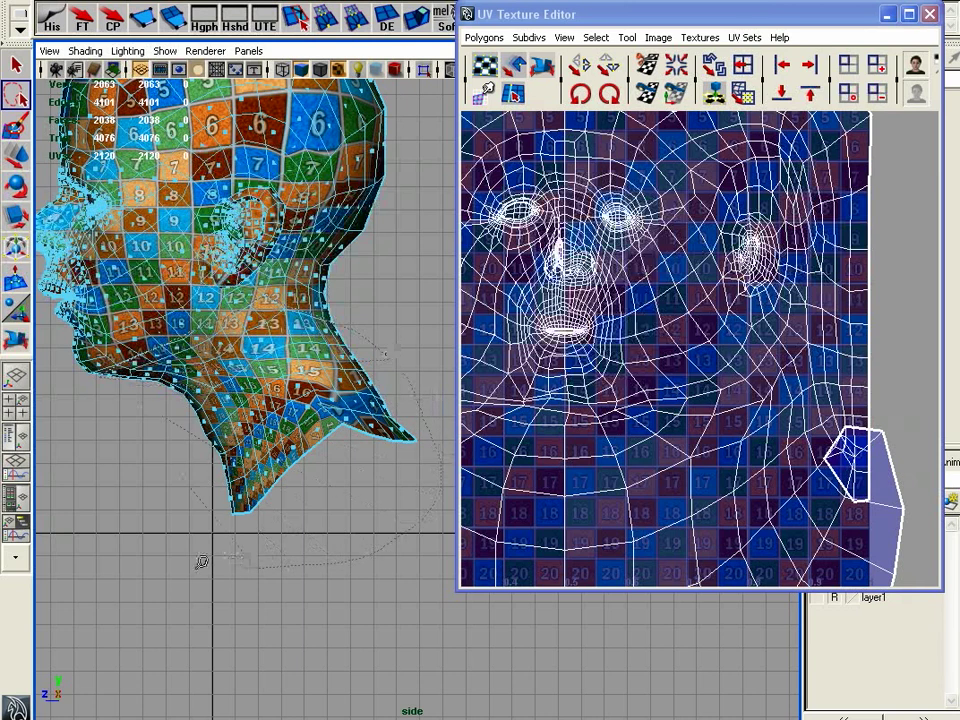
left_click_drag(231, 561, 228, 560)
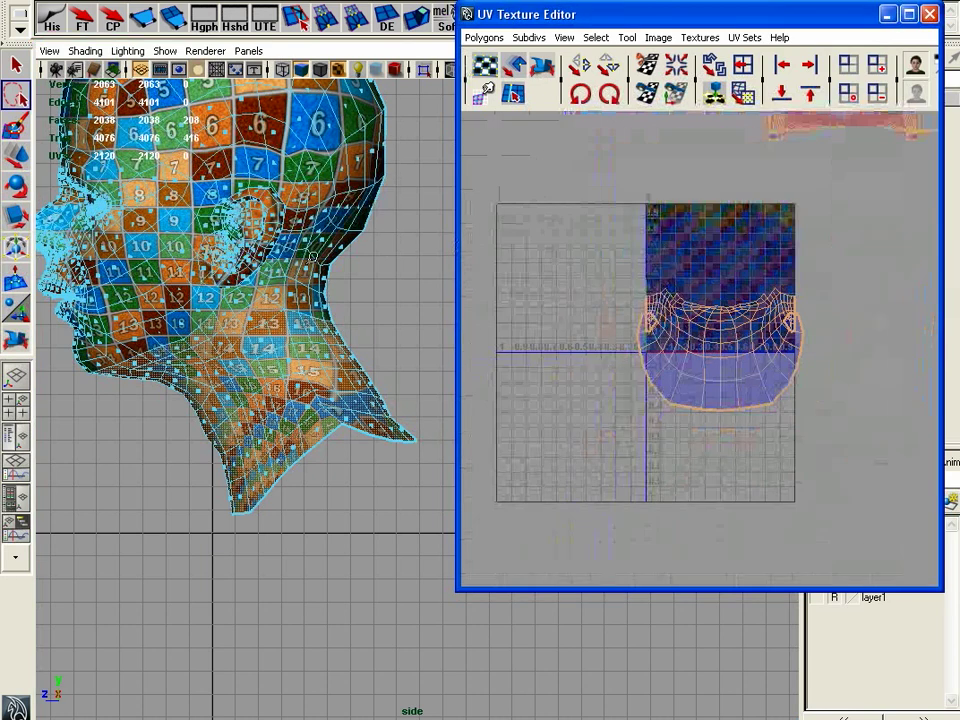
scroll(585, 386, "down", 5)
right_click_drag(665, 272, 690, 272)
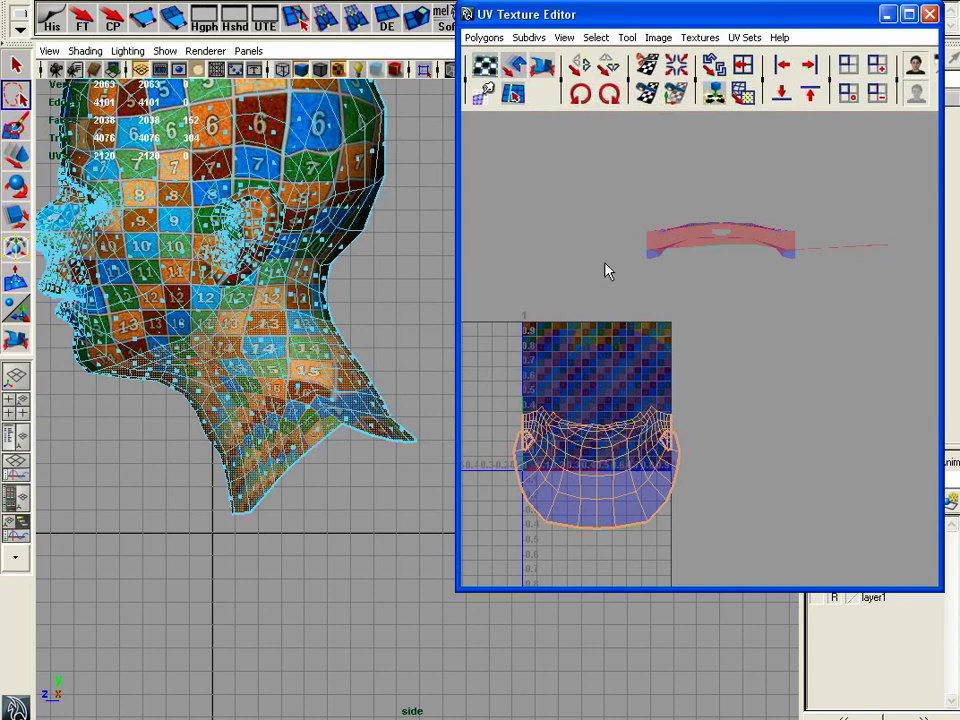
middle_click_drag(650, 342, 622, 343, "alt")
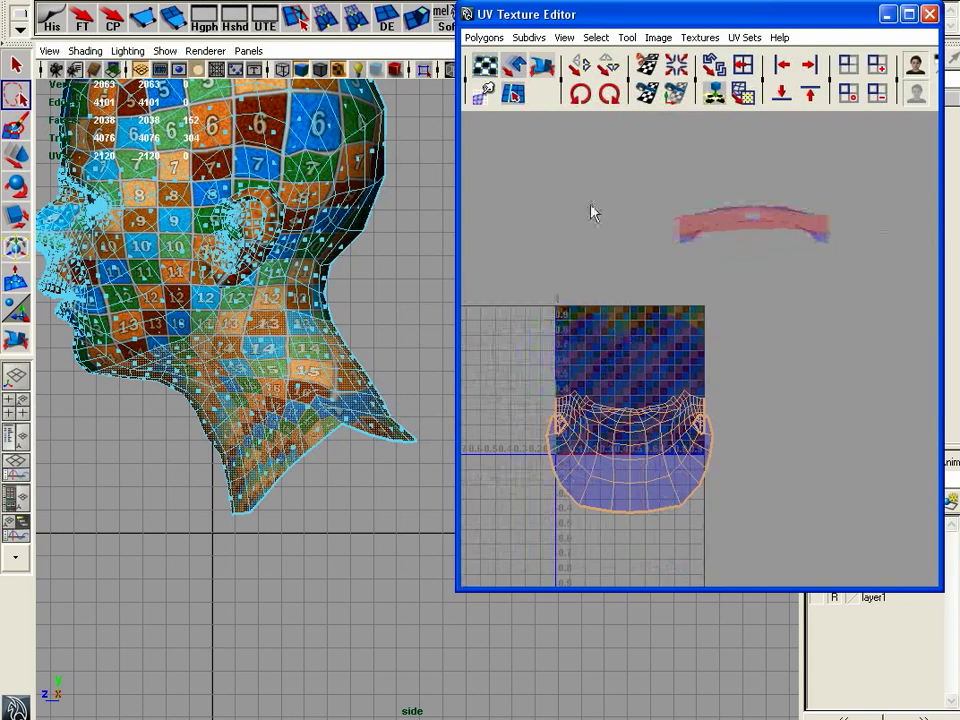
Apply a cylindrical mapping to the selected neck faces and return to the perspective view
left_click(430, 2)
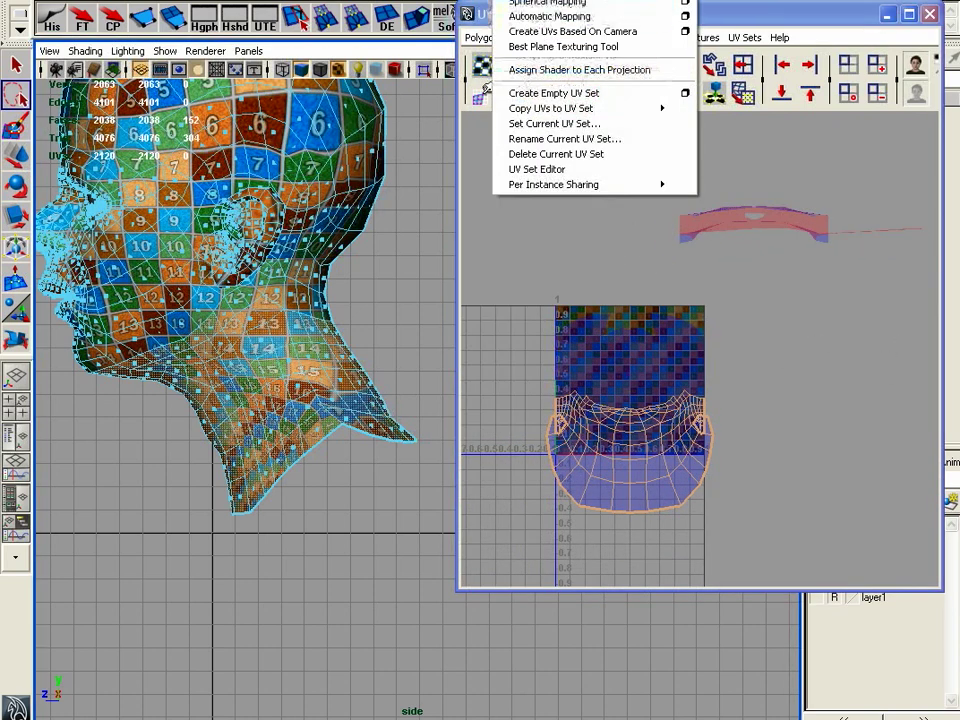
left_click(560, 2)
key("space")
left_click(318, 249)
Extend the cylindrical projection all the way around the neck and tilt it to follow the neck's slope
left_click_drag(318, 249, 279, 396, "alt")
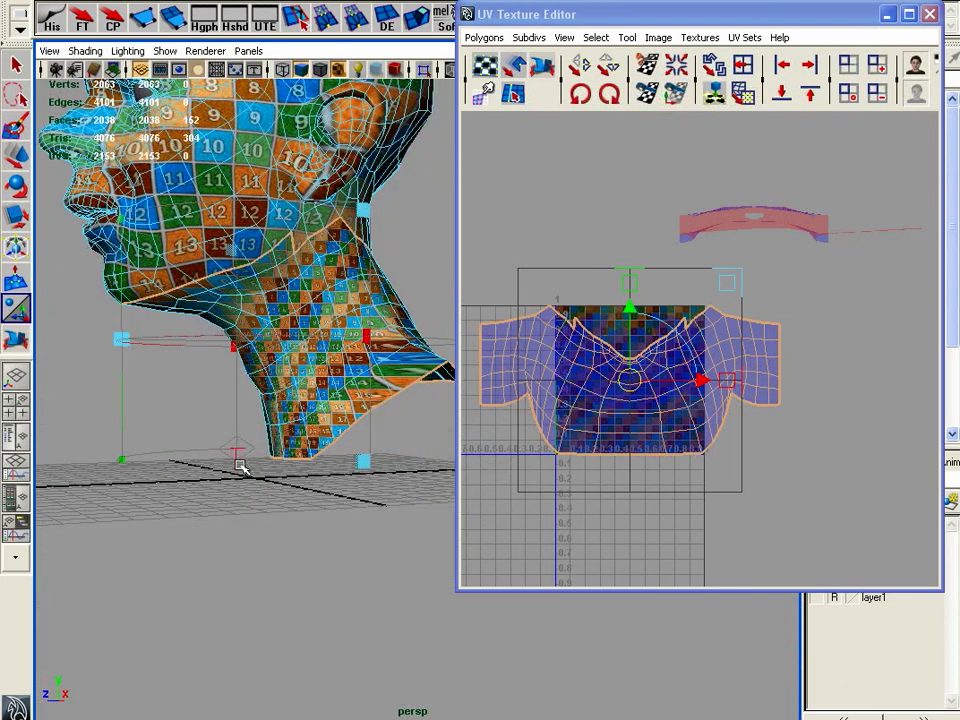
left_click_drag(238, 463, 337, 470, "alt")
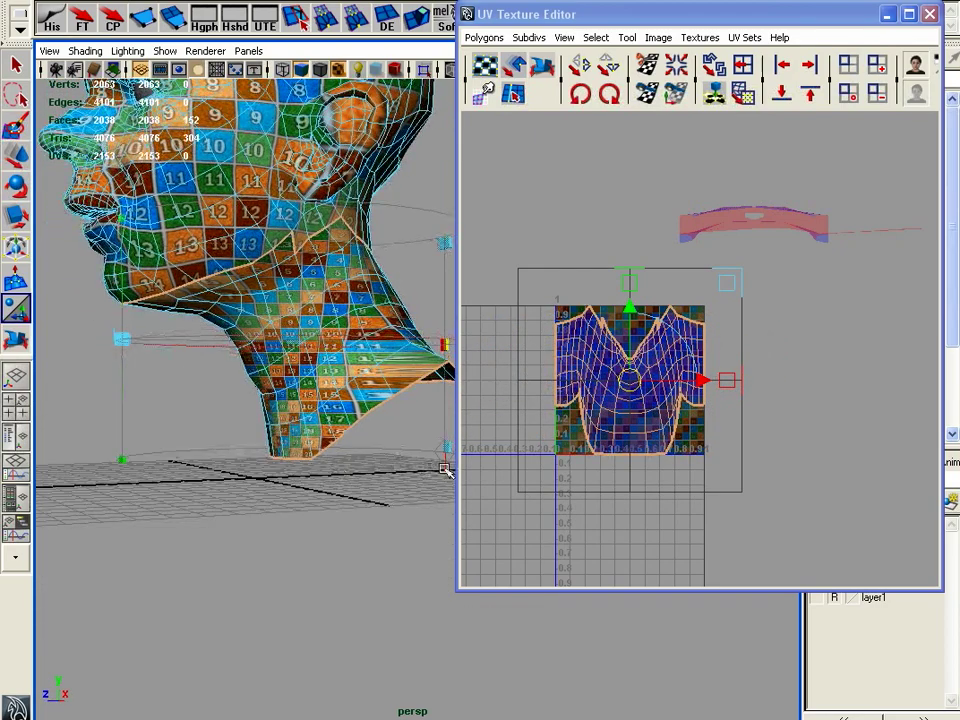
left_click_drag(447, 468, 281, 382, "alt")
left_click_drag(345, 399, 218, 318, "alt")
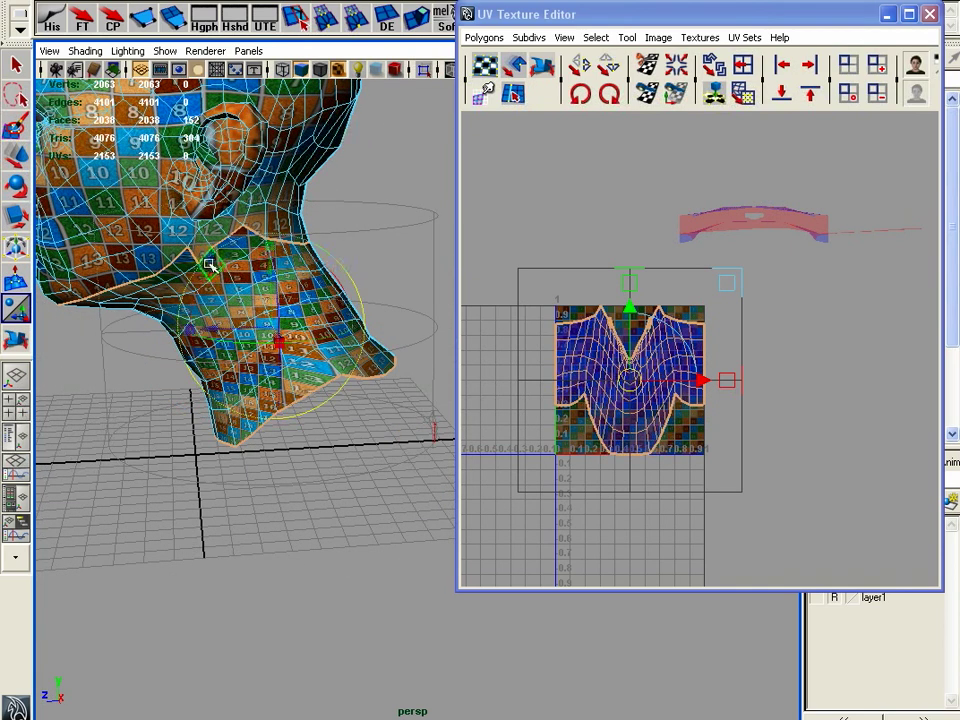
left_click_drag(219, 267, 202, 282)
Compress the neck UVs vertically into a wide strip and move it down to about checker rows 14 to 20
left_click_drag(632, 290, 614, 403)
right_click_drag(614, 403, 908, 467, "alt")
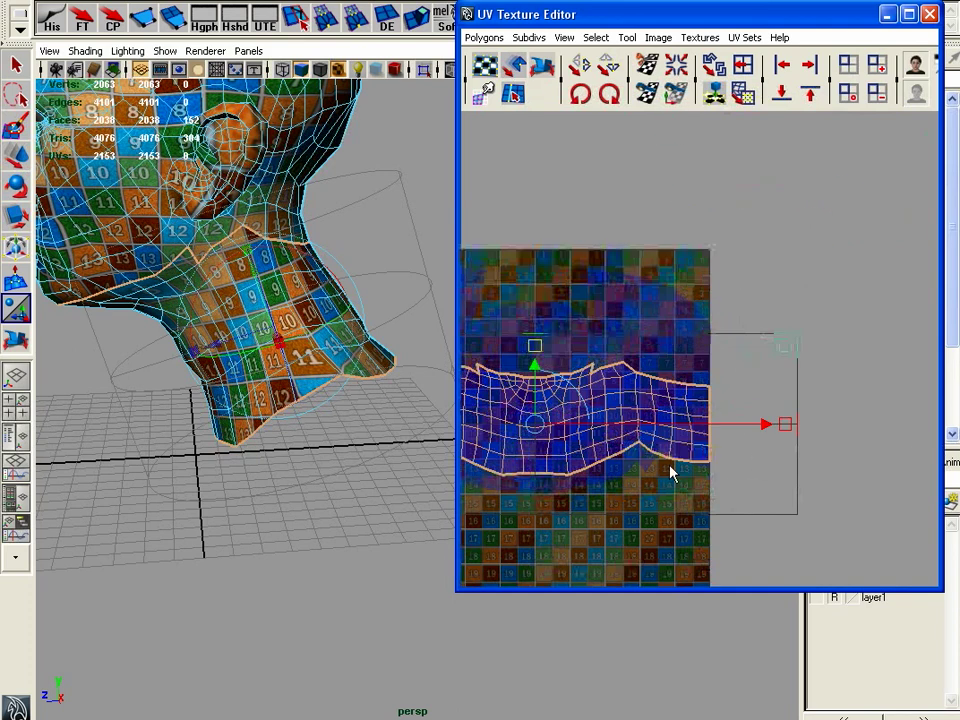
middle_click_drag(602, 470, 893, 372, "alt")
left_click_drag(832, 290, 834, 401)
left_click_drag(244, 310, 220, 250, "alt")
right_click_drag(840, 418, 857, 424, "alt")
middle_click_drag(857, 424, 722, 332, "alt")
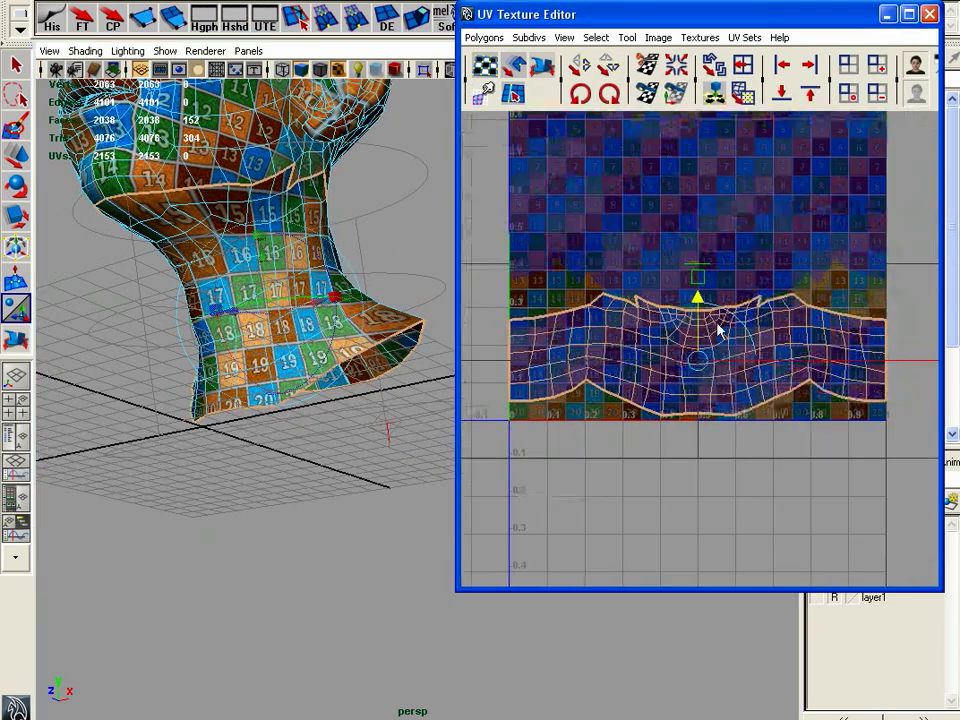
left_click_drag(698, 314, 698, 283)
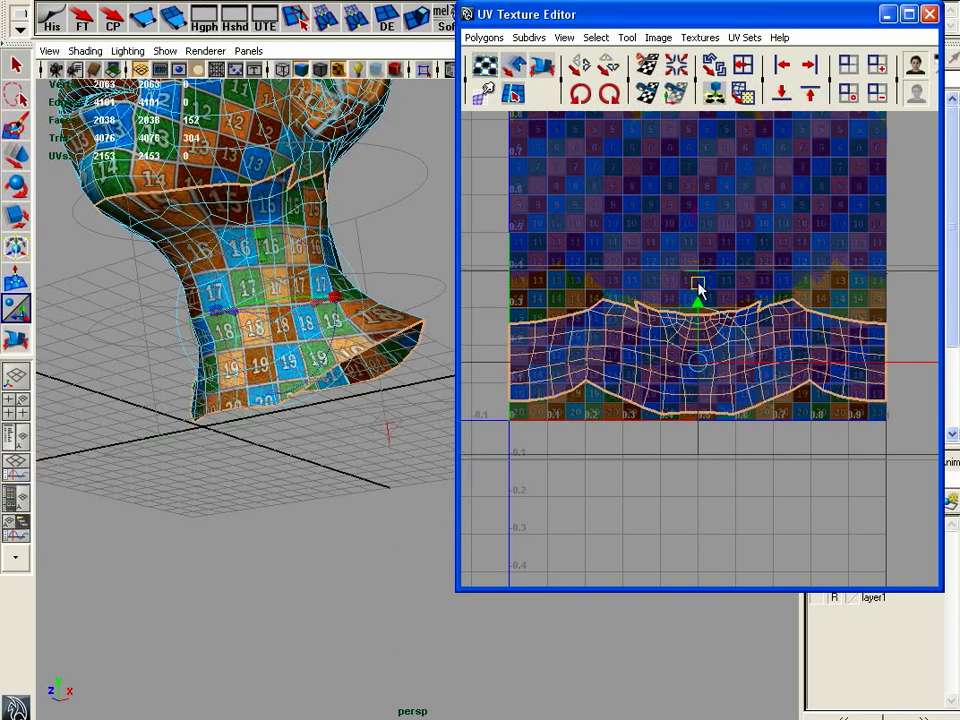
right_click_drag(707, 371, 752, 366, "alt")
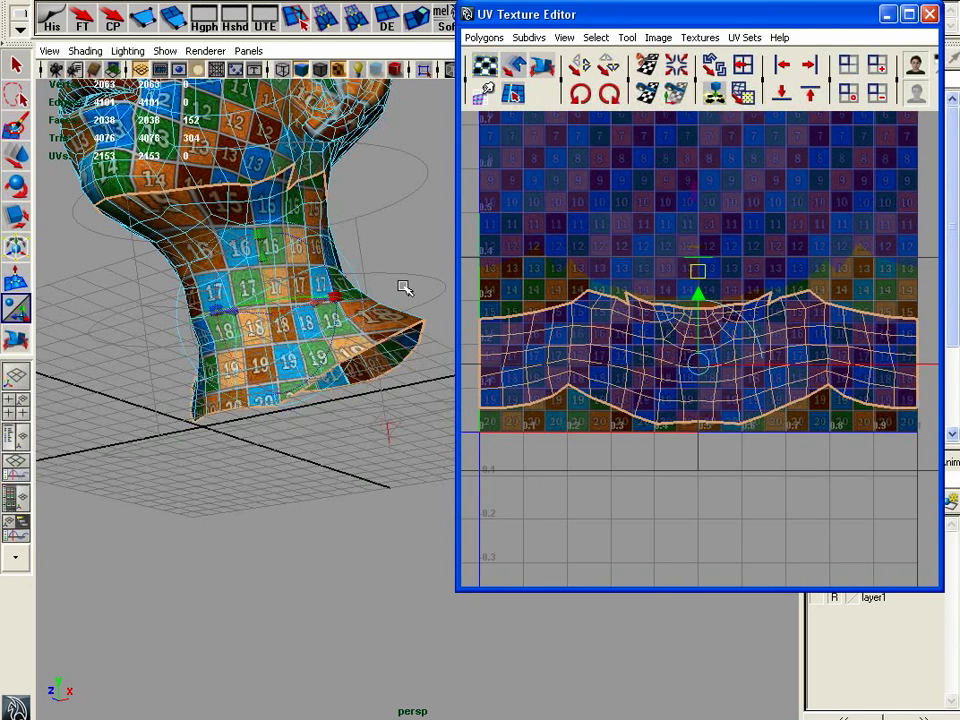
Select the edges around the gap under the chin and sew the neck UVs to the face UVs
right_click_drag(258, 190, 264, 145)
left_click(24, 159)
right_click_drag(695, 331, 849, 331, "alt")
right_click_drag(669, 307, 680, 286)
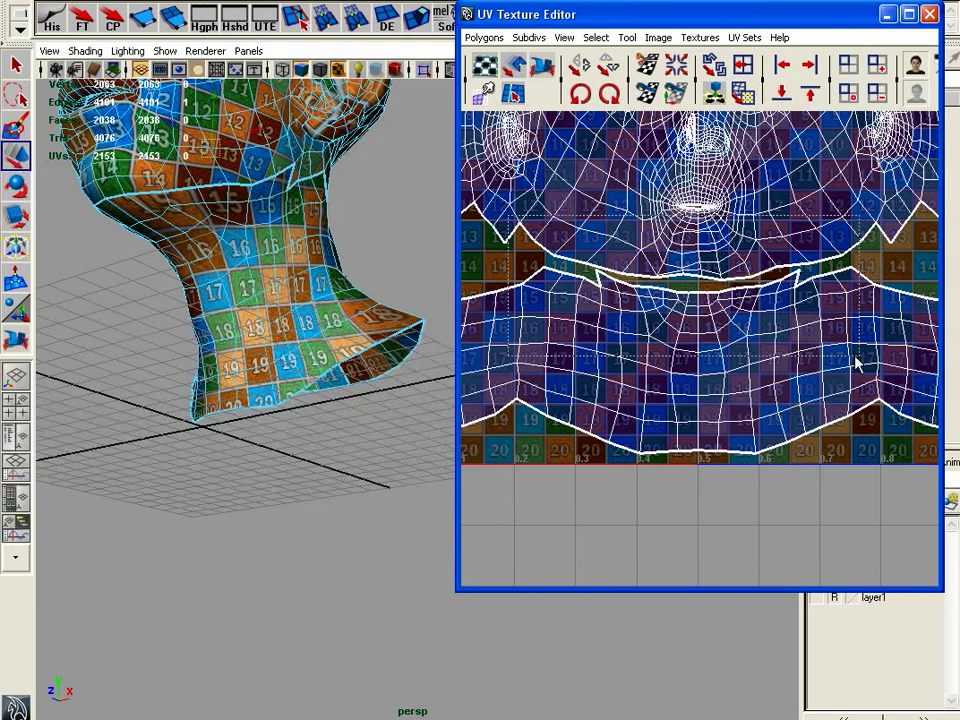
double_click(792, 298)
left_click(513, 67)
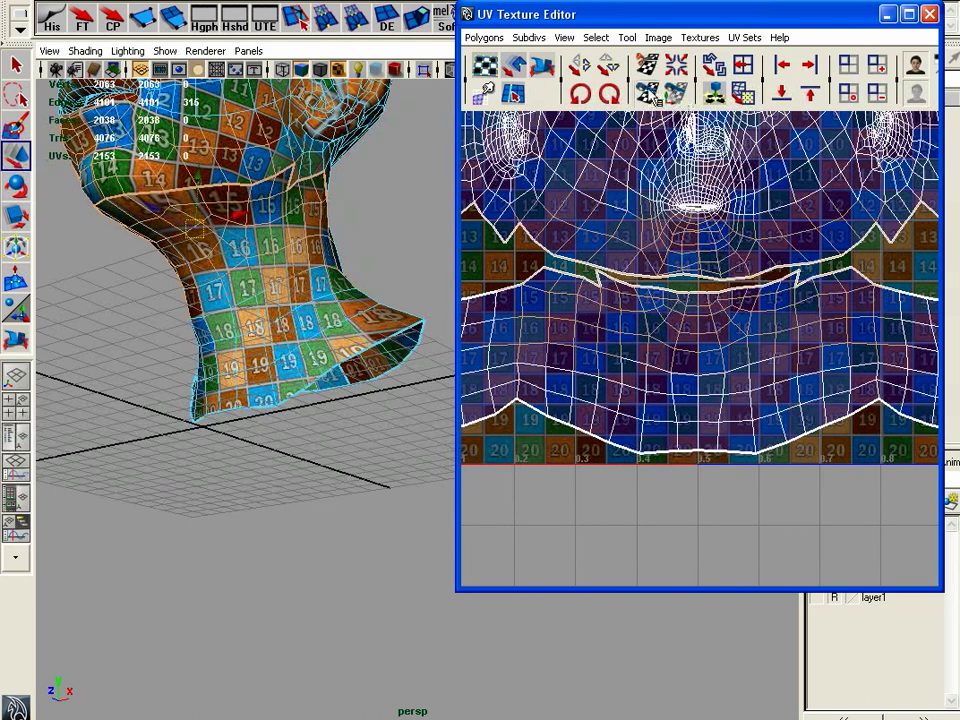
Relax the UVs along the sewn seam under the chin, leaving a few chin UVs out for a second pass
right_click_drag(752, 345, 686, 311)
left_click_drag(480, 348, 868, 281)
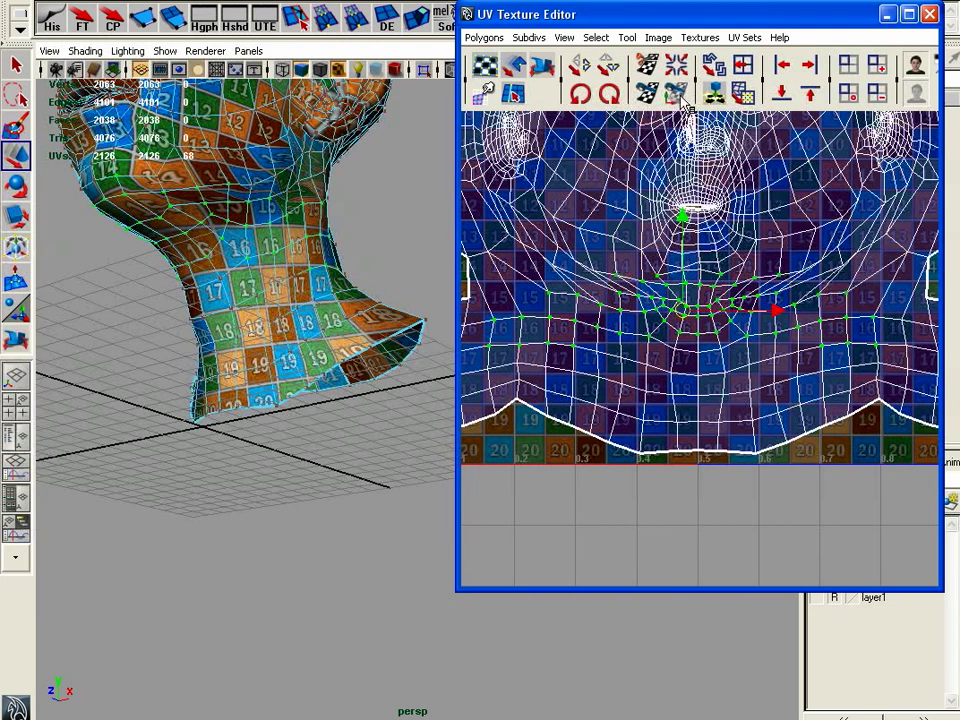
left_click(541, 67)
mouse_move(497, 369)
left_mouse_down()
mouse_move(540, 369)
mouse_move(508, 369)
left_mouse_up()
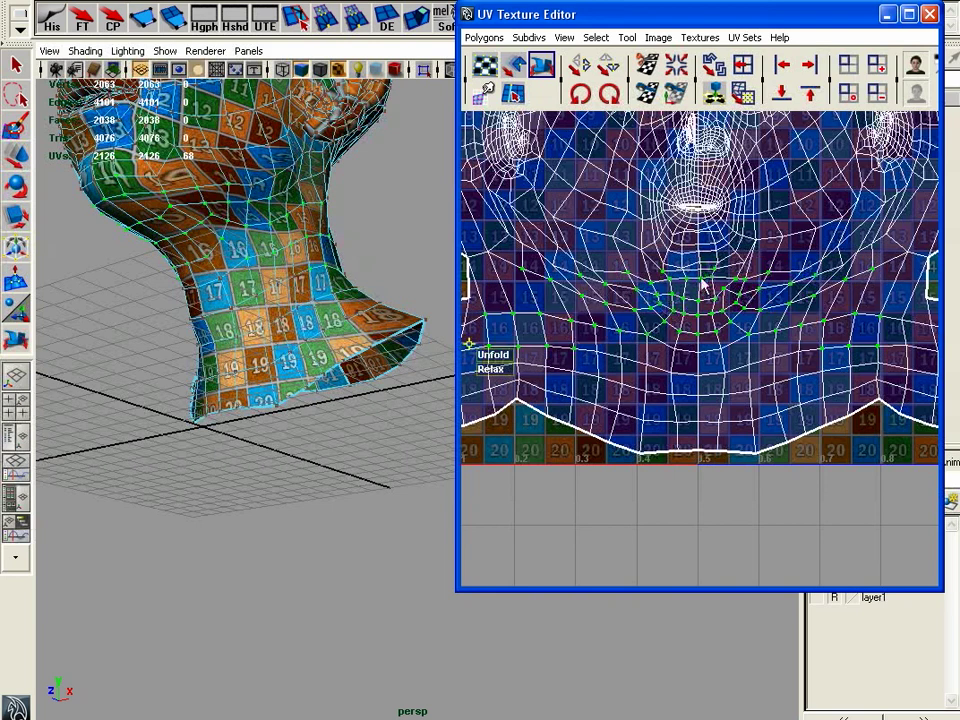
left_click_drag(722, 287, 724, 289, "ctrl")
left_click_drag(511, 372, 512, 371)
Sew the remaining gap between the head and neck UVs at the back of the neck, around checker rows 13 to 15
left_click_drag(300, 300, 190, 255, "alt")
right_click_drag(700, 346, 720, 289, "alt")
middle_click_drag(726, 337, 647, 259, "alt")
middle_click_drag(820, 315, 628, 418, "alt")
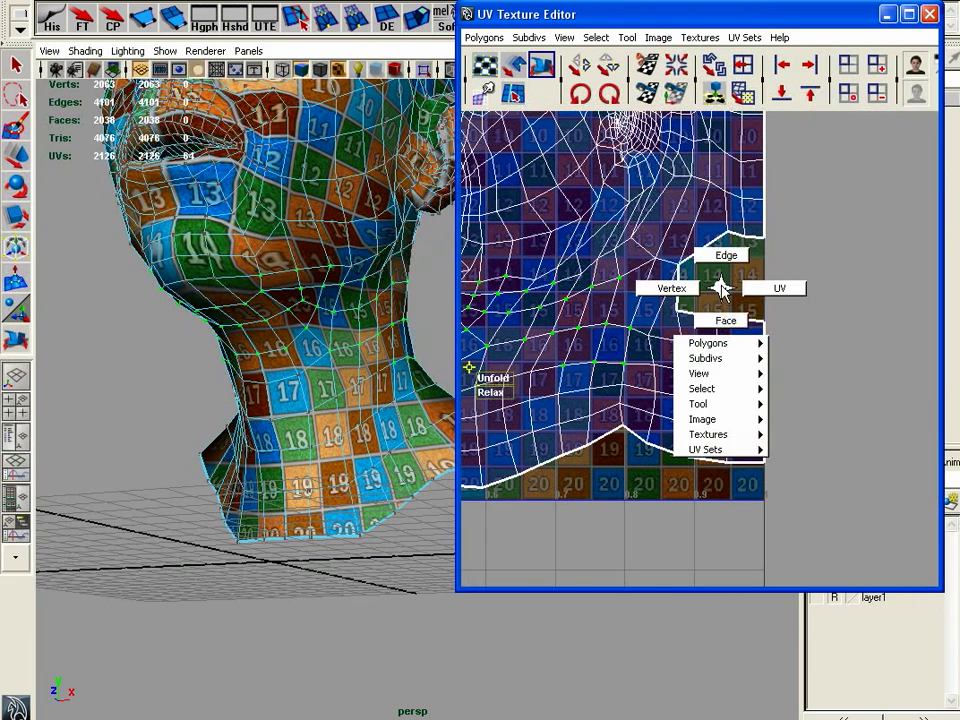
left_click(752, 320)
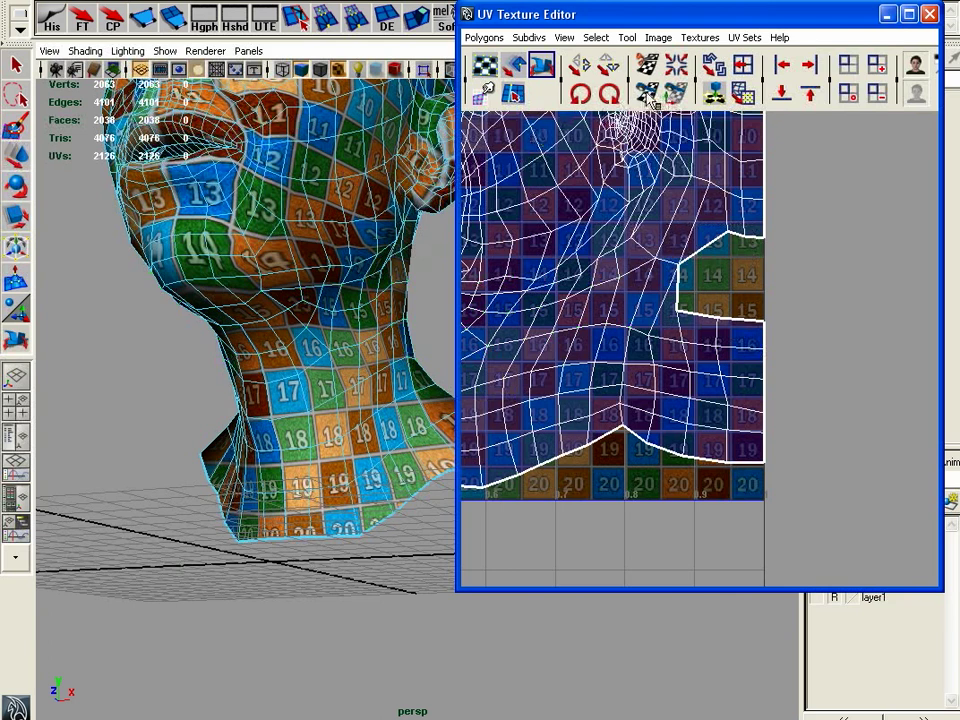
left_click(14, 153)
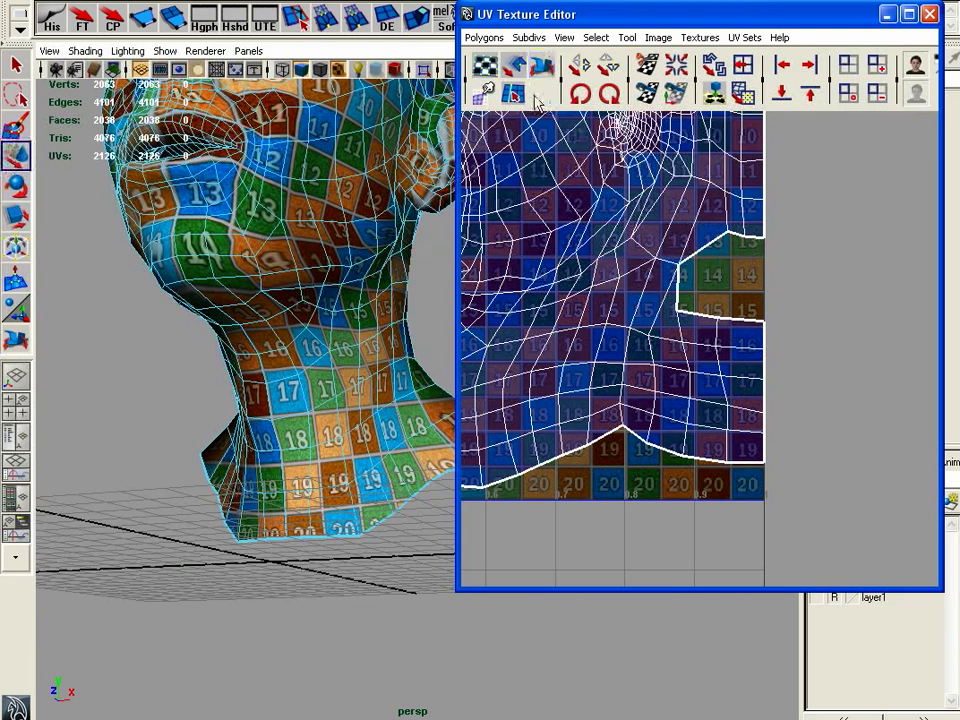
right_click_drag(684, 344, 698, 303)
left_click(747, 323)
left_click(609, 94)
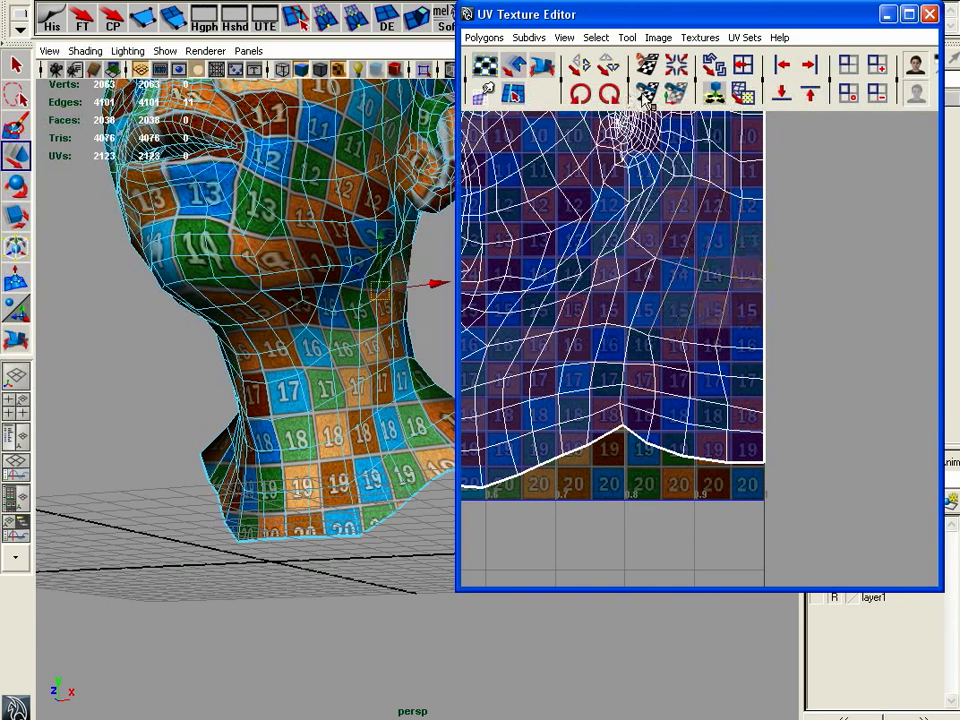
Move the UVs in the two end columns at the back of the neck up by about one checker row
right_click_drag(740, 377, 786, 402)
left_click_drag(795, 326, 712, 492)
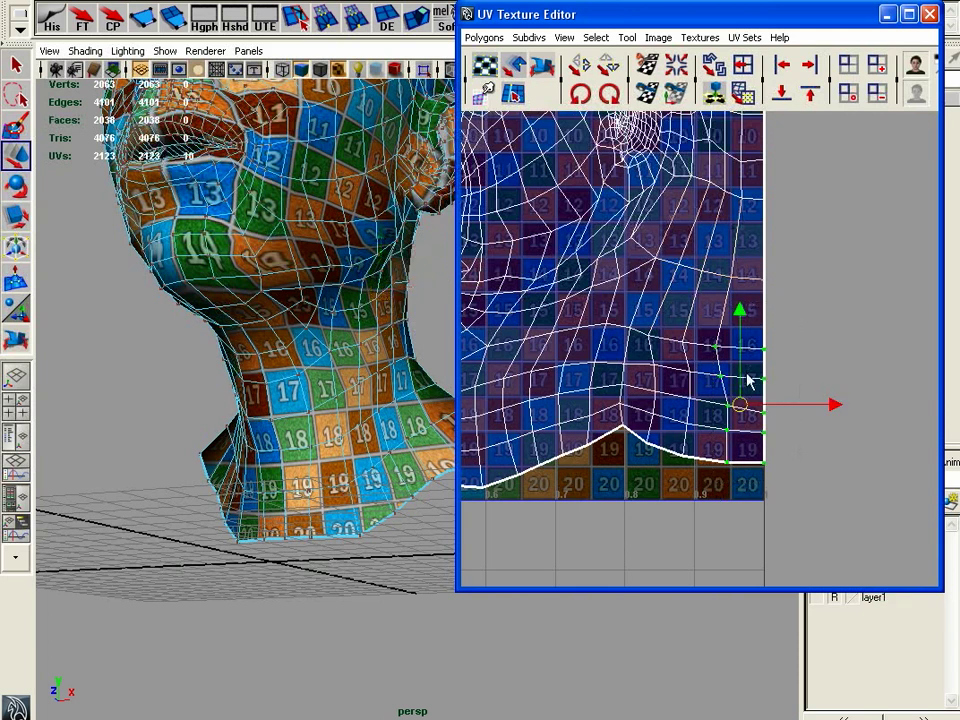
left_click_drag(743, 376, 744, 338)
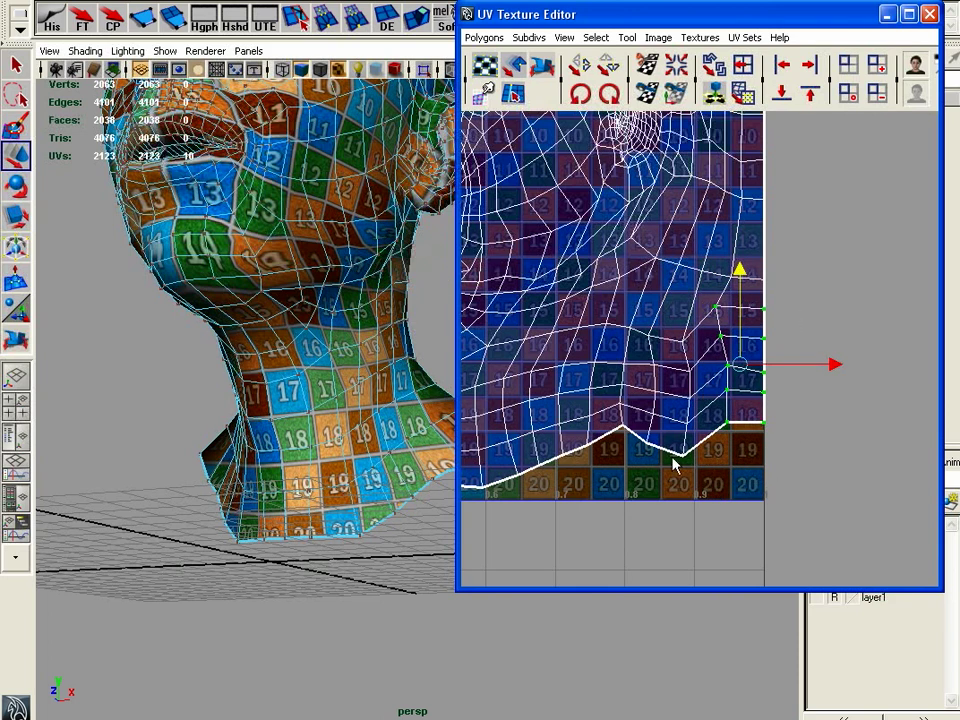
Smudge the UVs along the lower neck border upward to even out the edge beside the raised columns
left_click_drag(696, 450, 681, 470)
left_click_drag(609, 448, 748, 321)
left_click_drag(706, 521, 705, 515)
left_click(486, 93)
left_click_drag(678, 476, 690, 434)
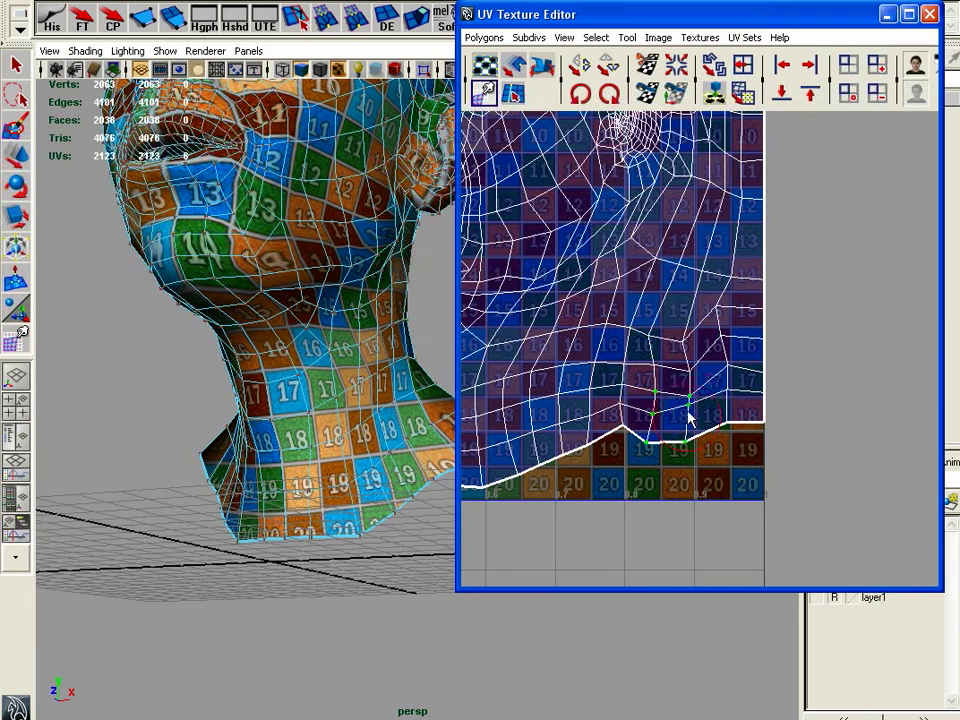
mouse_move(654, 473)
left_mouse_down()
mouse_move(660, 457)
mouse_move(697, 443)
left_mouse_up()
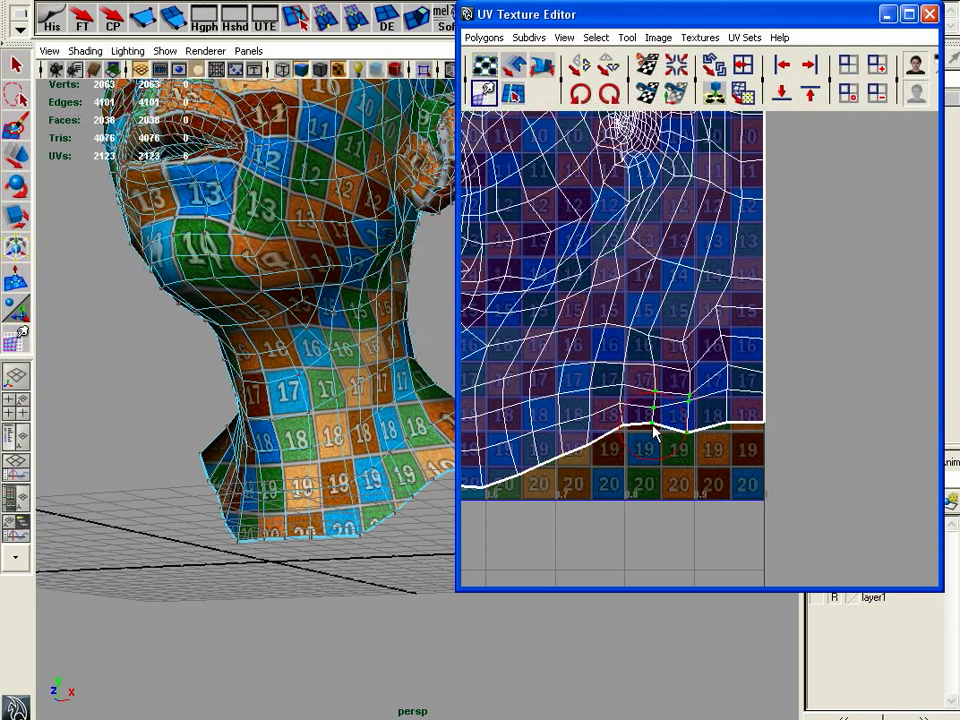
mouse_move(609, 421)
left_mouse_down()
mouse_move(623, 437)
mouse_move(652, 436)
left_mouse_up()
Relax the UVs from the side and back of the neck up through the ear
key("w")
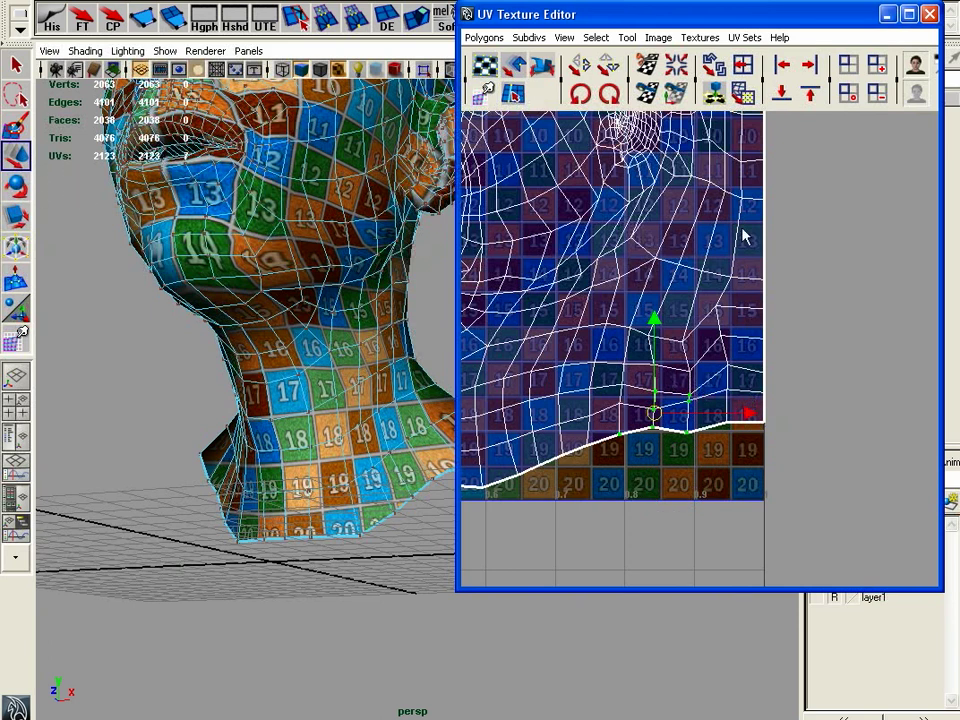
left_click_drag(751, 213, 556, 418)
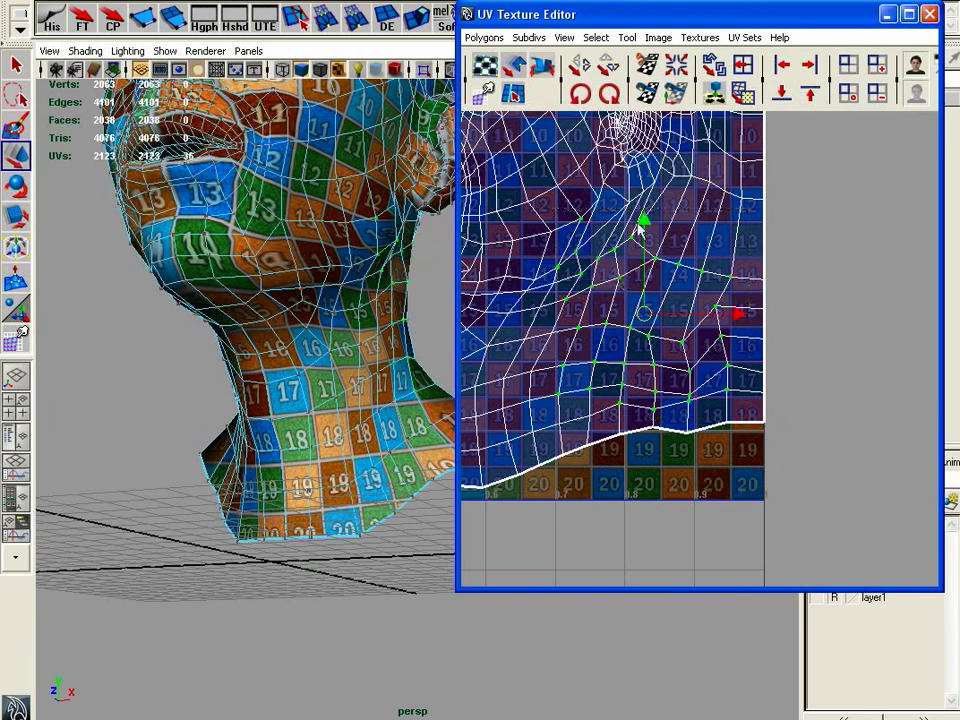
left_click_drag(608, 250, 753, 117, "shift")
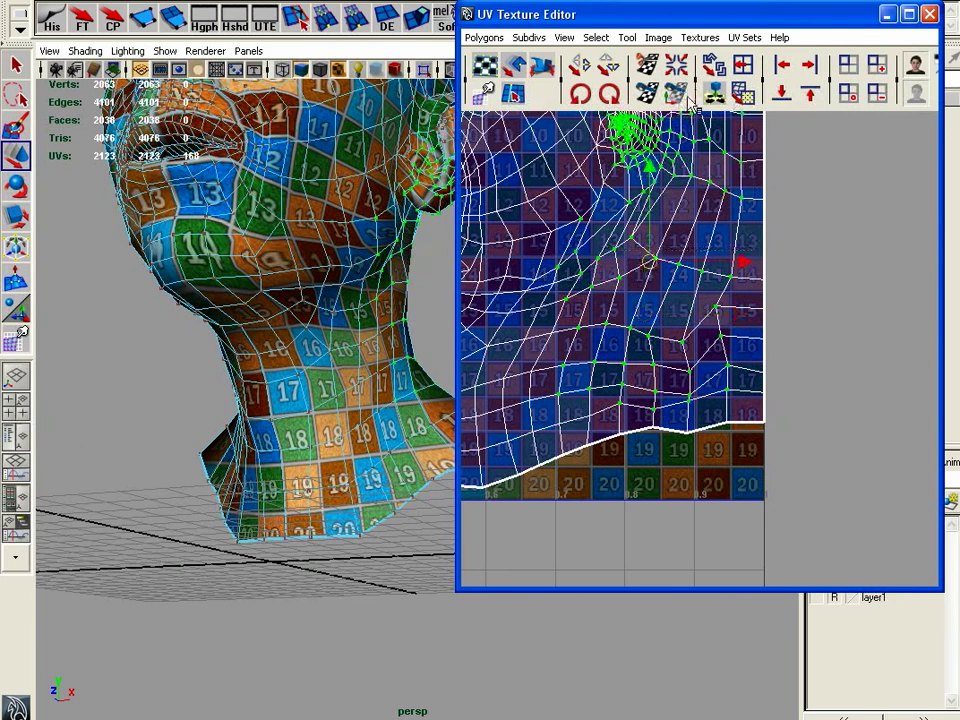
left_click(541, 67)
left_click_drag(535, 440, 681, 439)
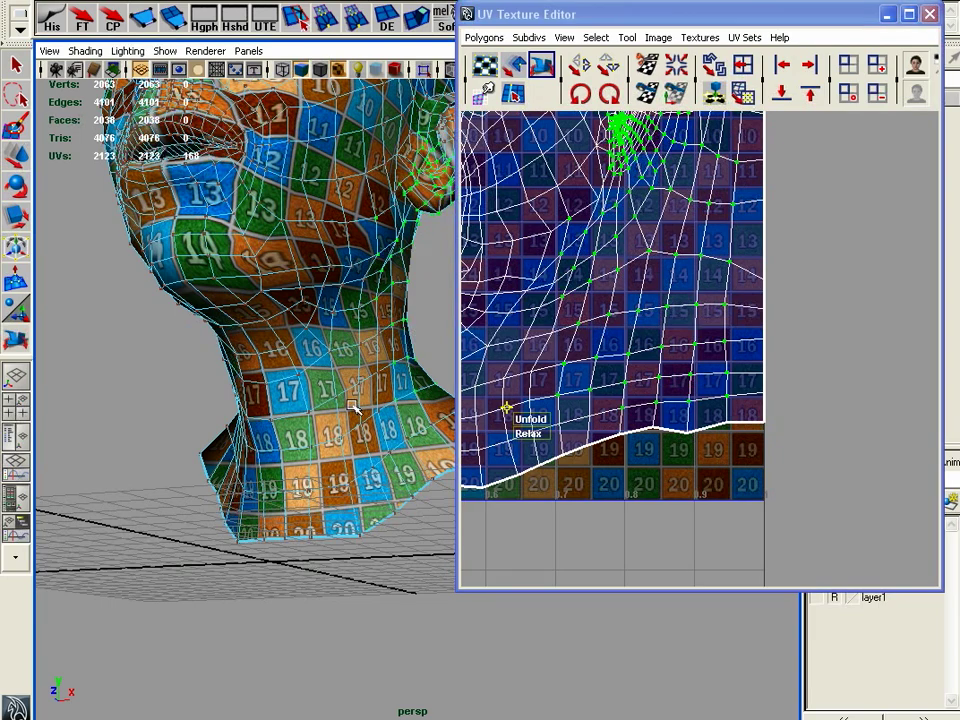
Relax the UVs along the jaw and upper neck below the ear, as well as the UVs around the whole ear
left_click_drag(352, 409, 215, 390, "alt")
middle_click_drag(616, 392, 773, 416, "alt")
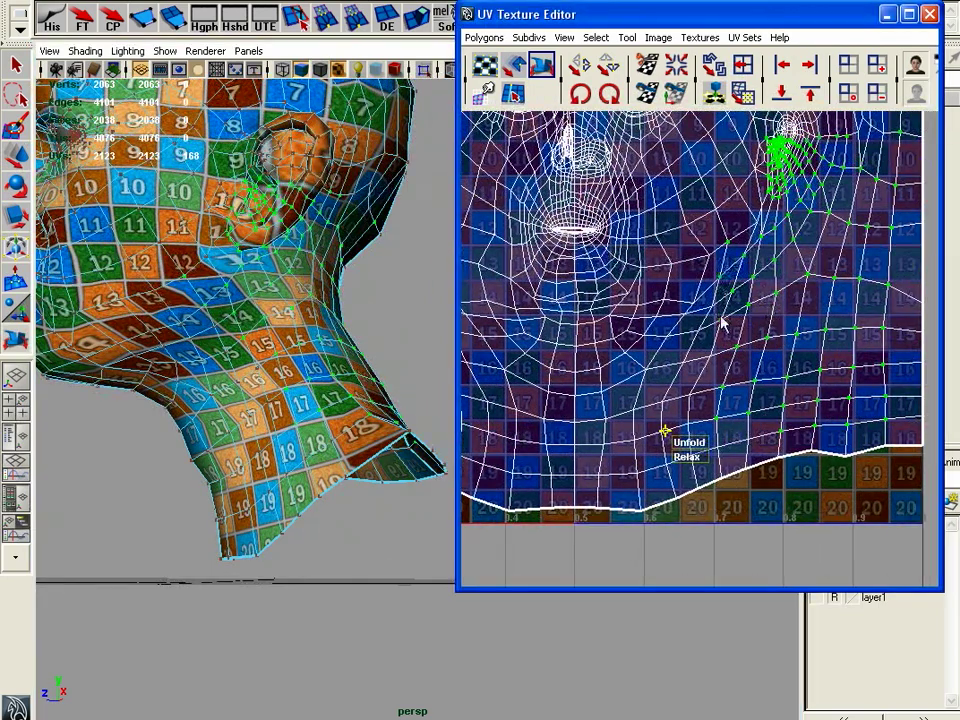
middle_click_drag(721, 317, 716, 339, "alt")
left_click_drag(767, 232, 668, 362)
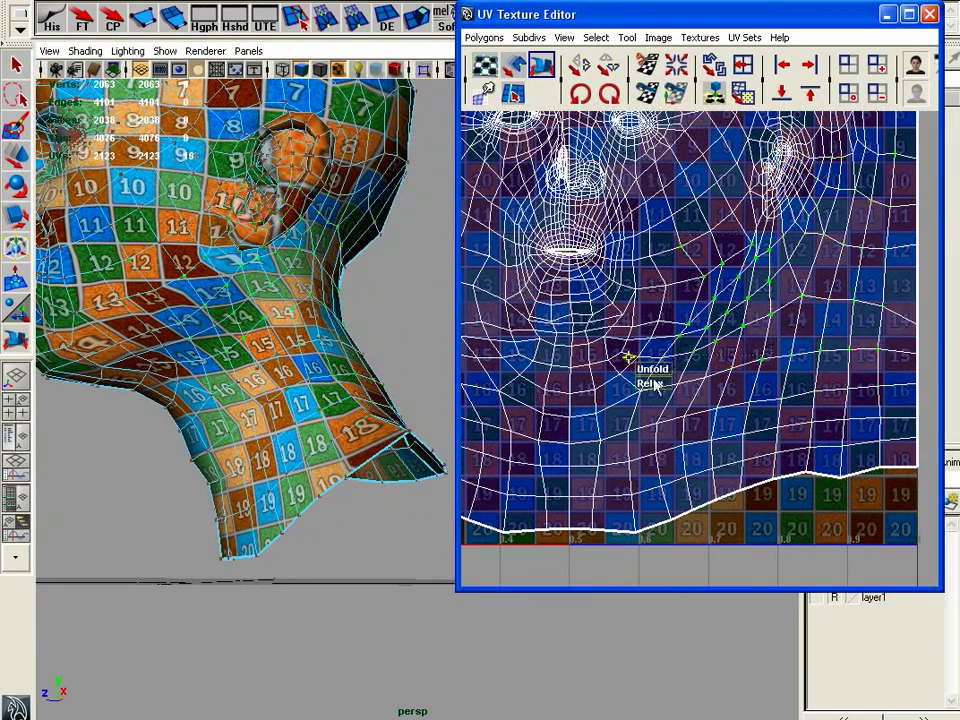
middle_click_drag(750, 272, 637, 395, "alt")
left_click_drag(617, 157, 779, 414)
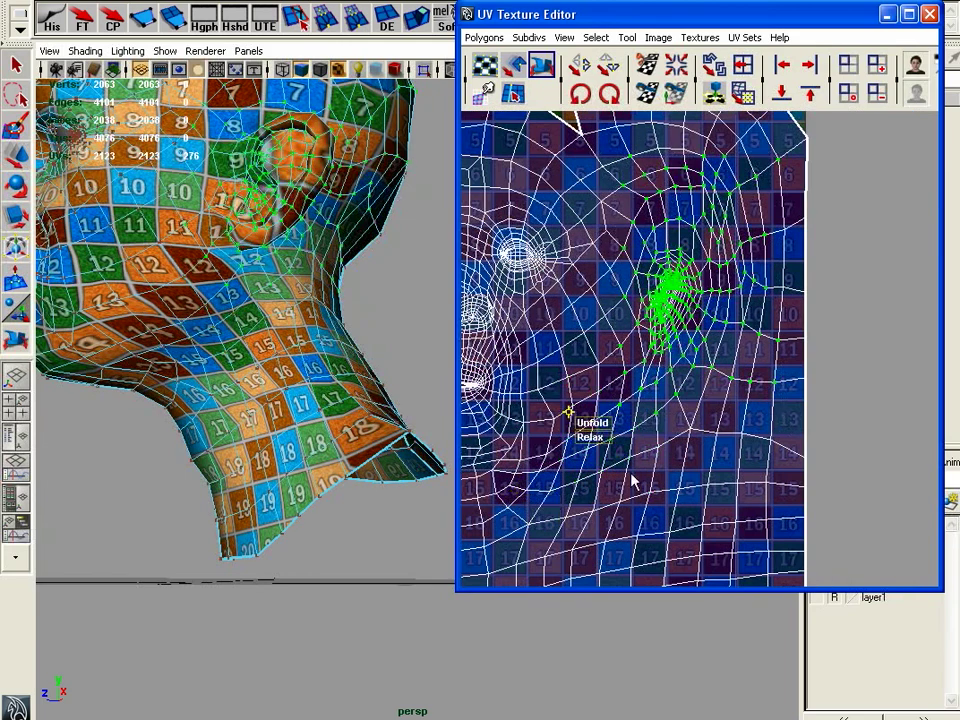
left_click_drag(594, 437, 795, 436)
Relax the UVs along the jaw beside the chin and select the UVs on the chin below the mouth
middle_click_drag(733, 384, 823, 240, "alt")
scroll(697, 392, "up", 3)
middle_click_drag(697, 398, 744, 388, "alt")
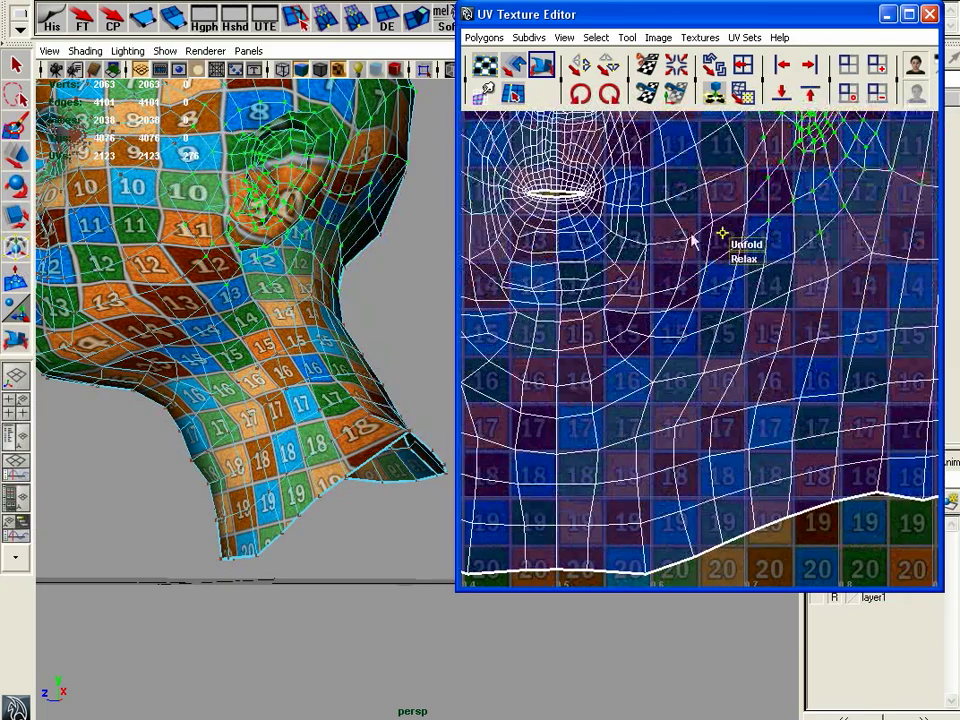
left_click_drag(605, 410, 680, 410)
left_click_drag(577, 400, 657, 392)
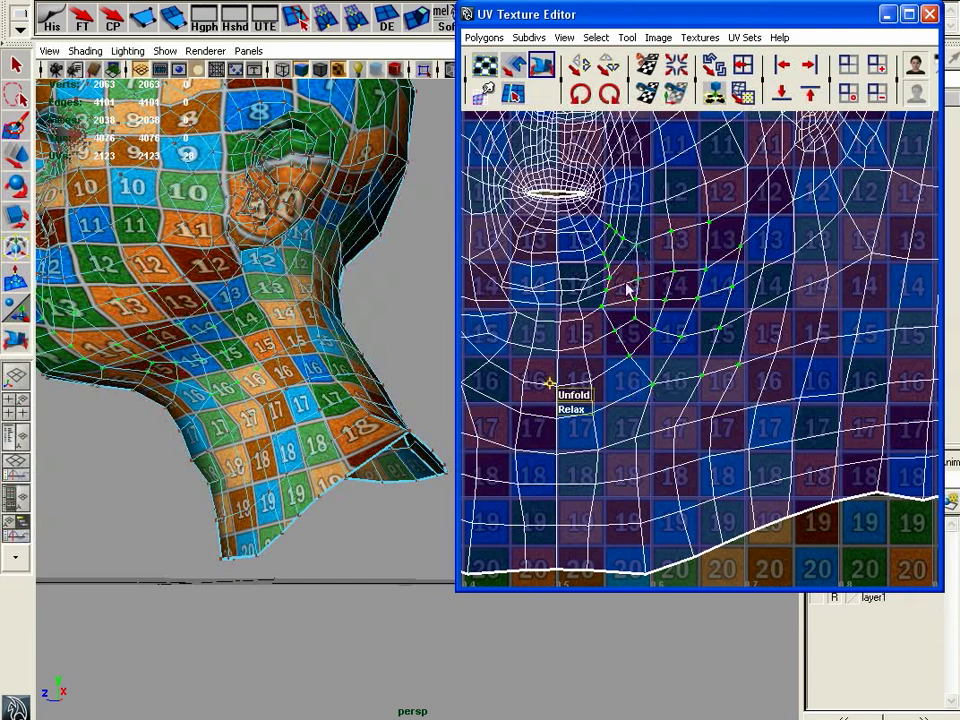
middle_click_drag(710, 305, 746, 306, "alt")
left_click_drag(737, 229, 496, 283)
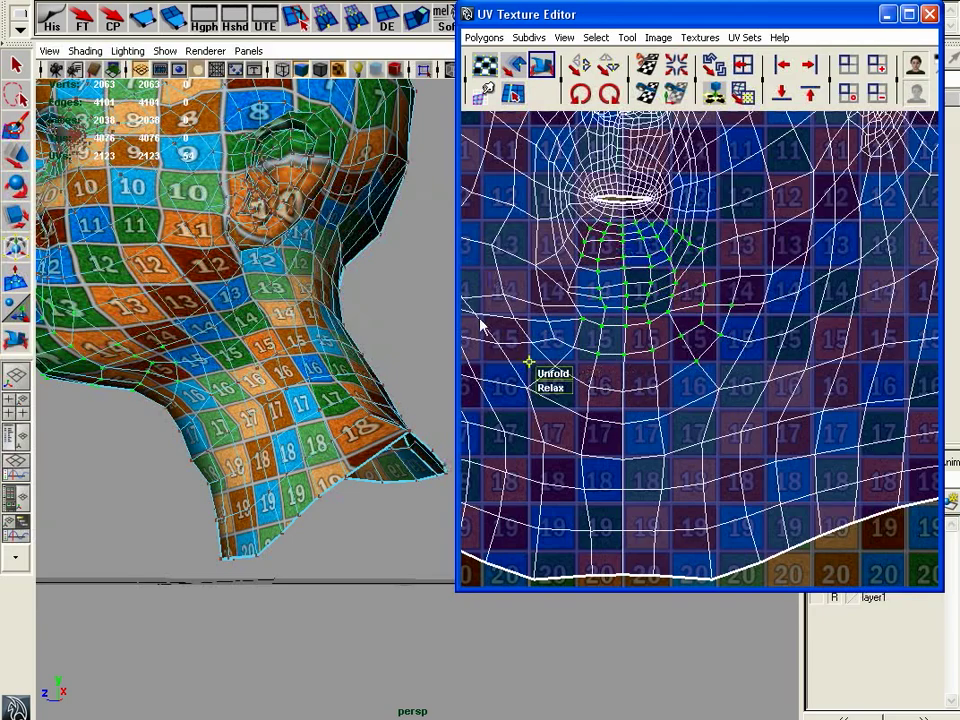
Examine the checker pattern under the chin and on the front of the neck, along with the full UV layout
left_click_drag(270, 285, 279, 189, "alt")
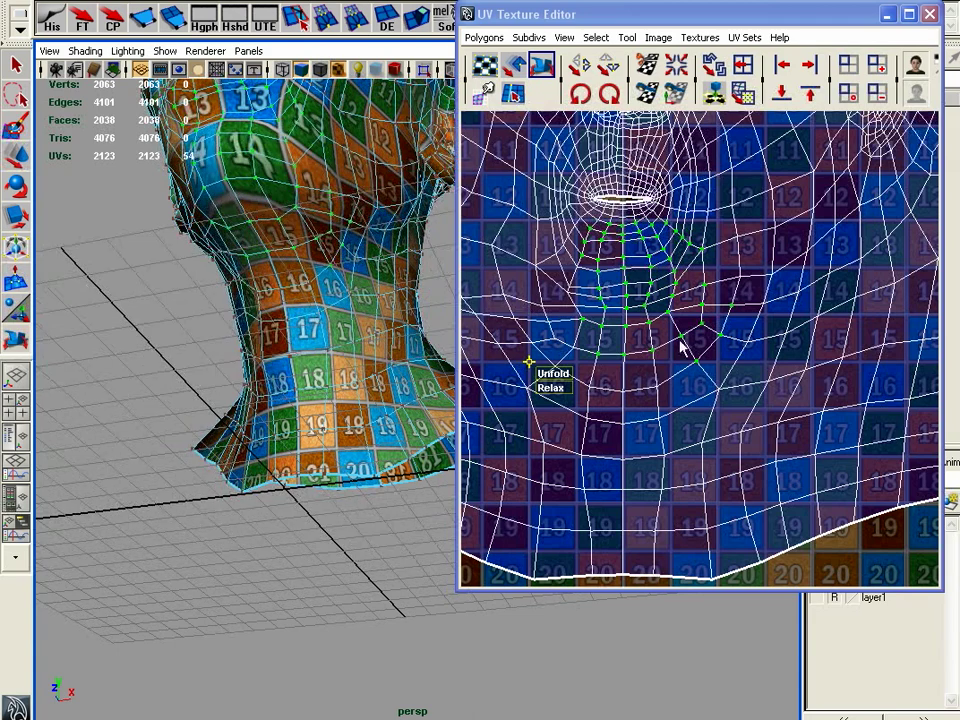
right_click_drag(666, 256, 655, 270, "alt")
middle_click_drag(655, 270, 655, 322, "alt")
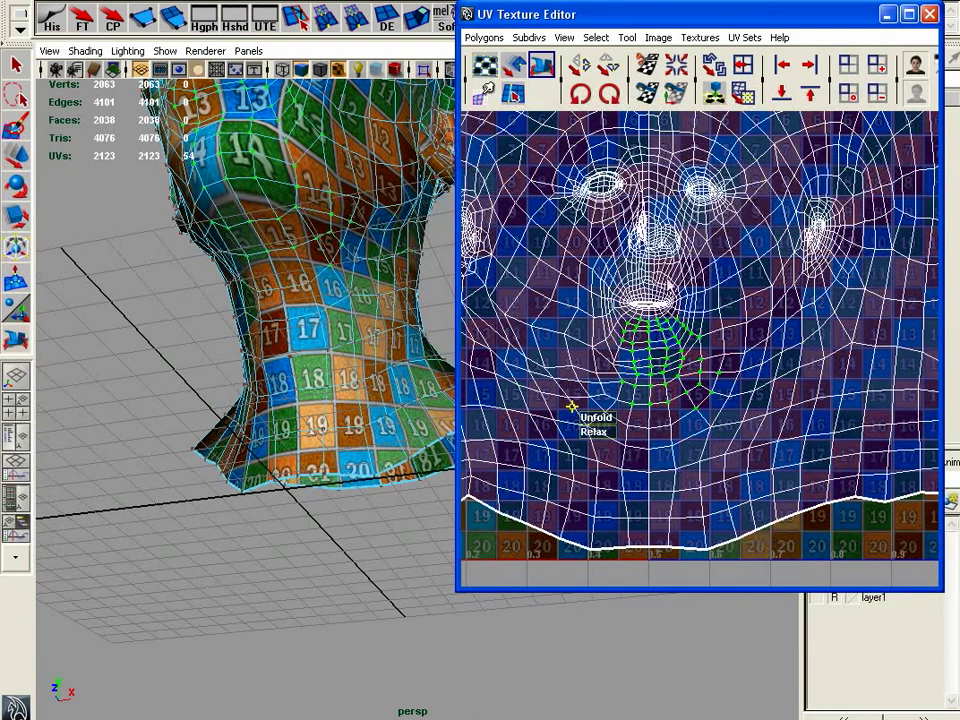
middle_click_drag(571, 406, 572, 446, "alt")
right_click_drag(572, 446, 561, 529, "alt")
middle_click_drag(561, 529, 598, 456, "alt")
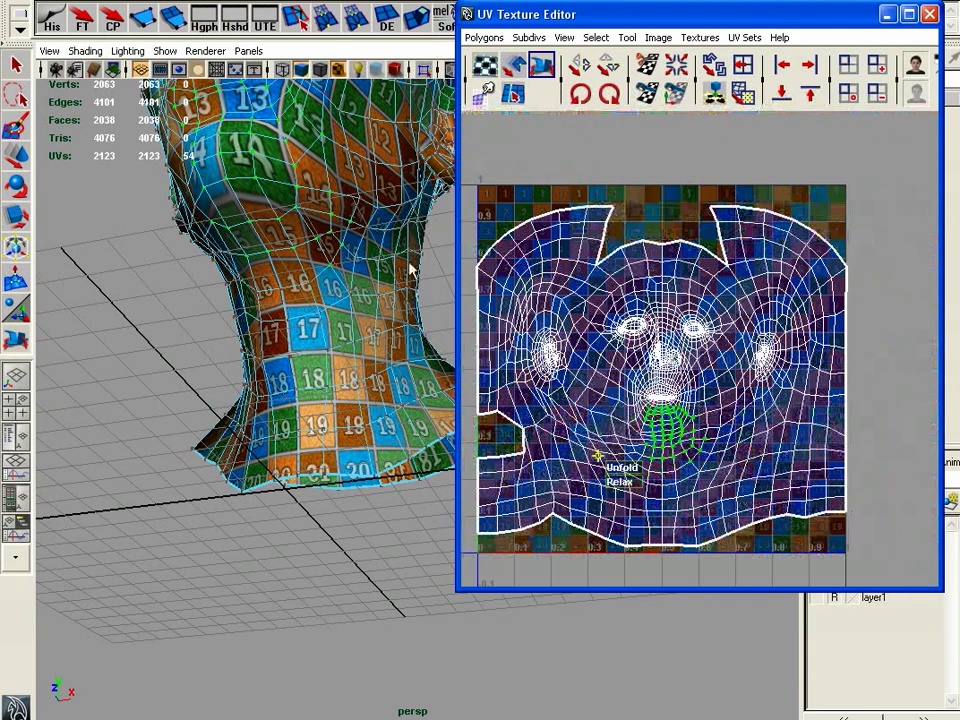
left_click(370, 305)
left_click(16, 157)
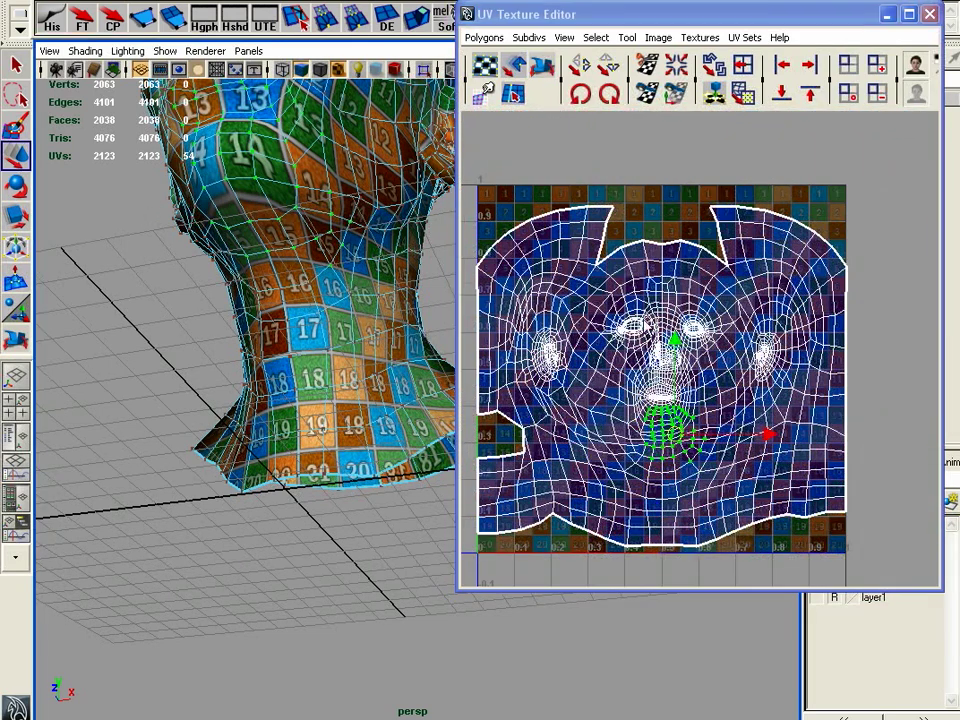
right_click_drag(692, 304, 676, 310, "alt")
middle_click_drag(676, 310, 688, 306, "alt")
Delete all faces of the head's -X half in a wireframe front view
key("space")
left_click_drag(308, 347, 300, 372)
key("f")
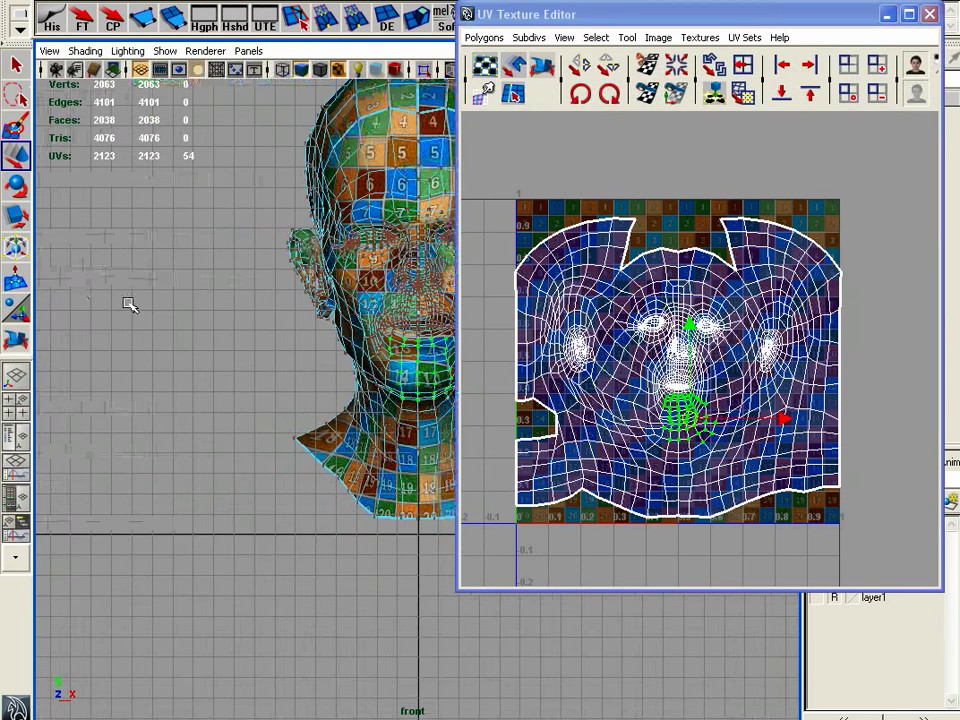
right_click_drag(246, 284, 253, 316)
left_click_drag(135, 135, 306, 638)
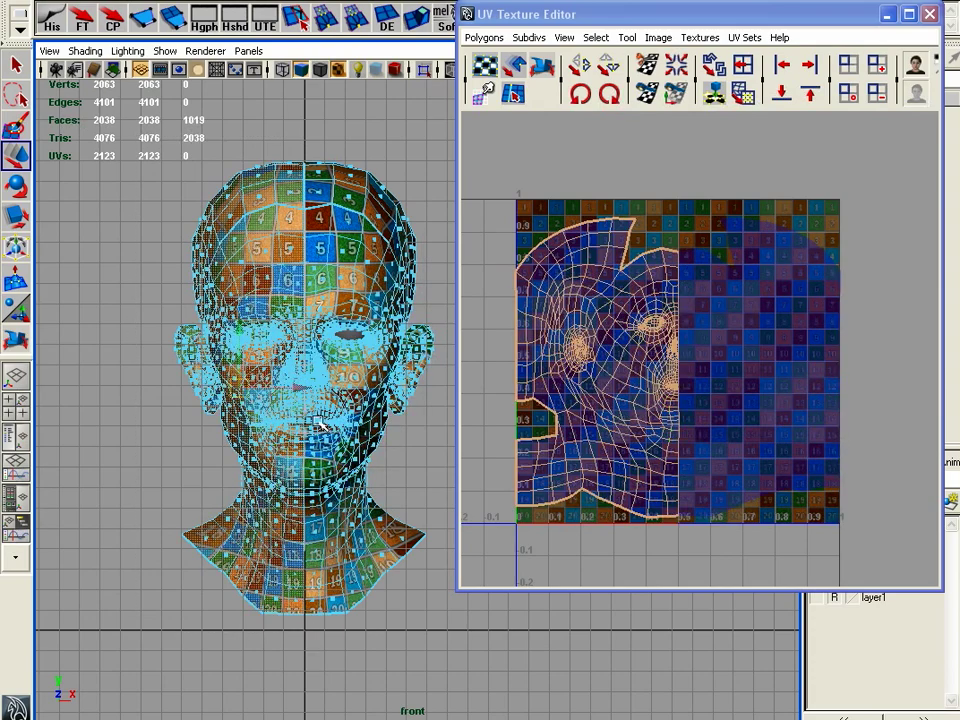
key("4")
scroll(210, 456, "up", 8)
middle_click_drag(161, 437, 321, 392, "alt")
key("Delete")
Return to object mode and mirror the remaining half of the head in the -X direction
right_click_drag(325, 350, 372, 328)
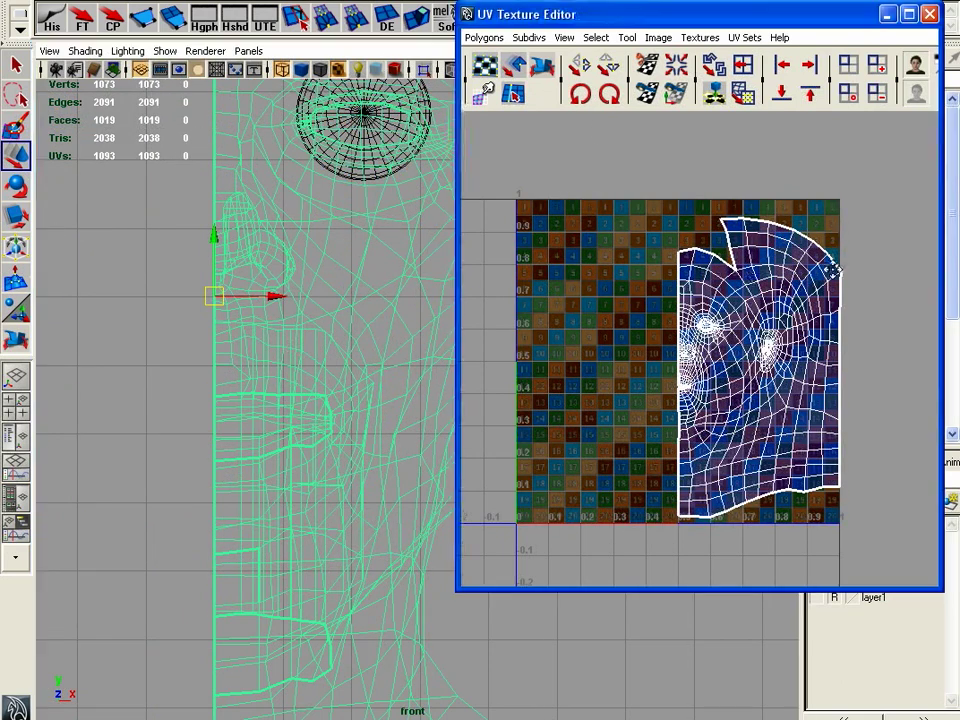
right_click_drag(802, 274, 731, 247, "alt")
middle_click_drag(731, 247, 613, 254, "alt")
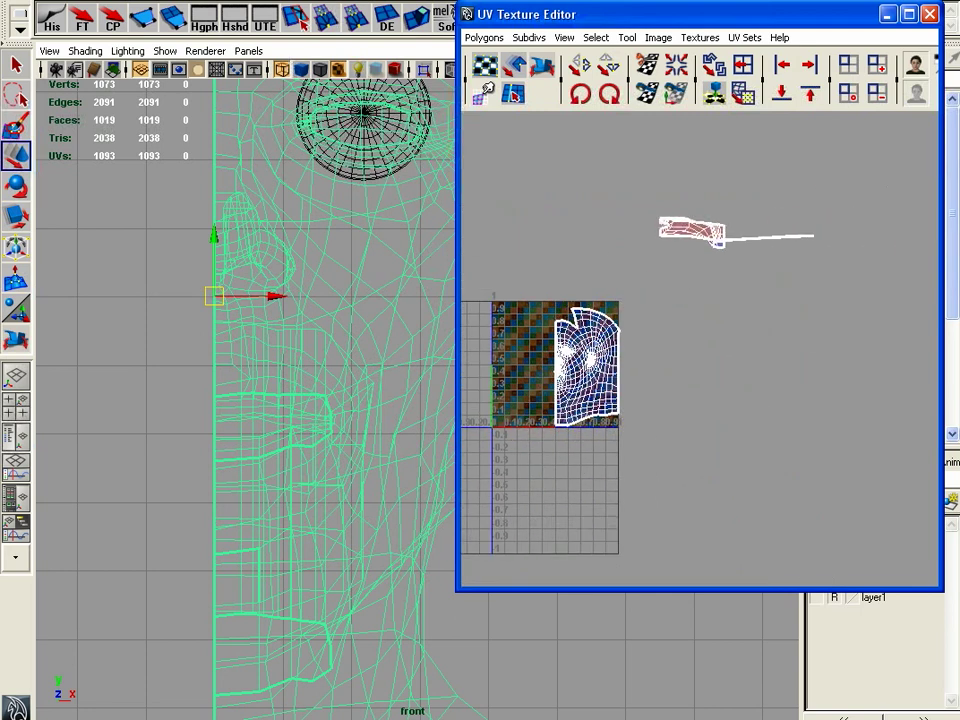
right_click(326, 247, "shift")
mouse_move(320, 378)
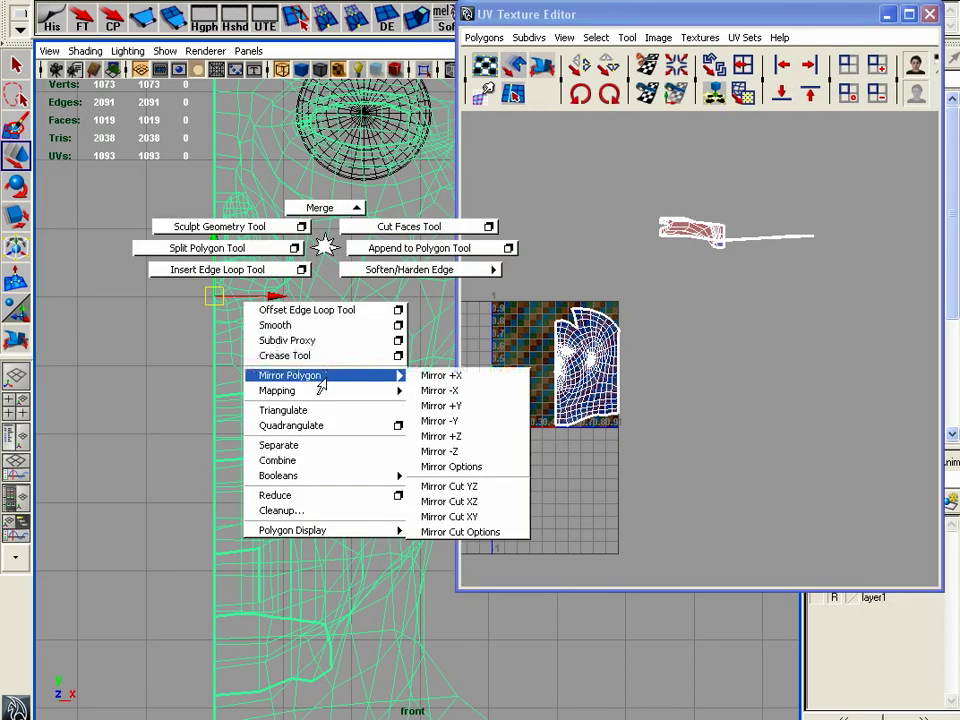
left_click(450, 391)
Set the mirror operation's merge threshold to 0.01
left_click_drag(695, 25, 909, 420)
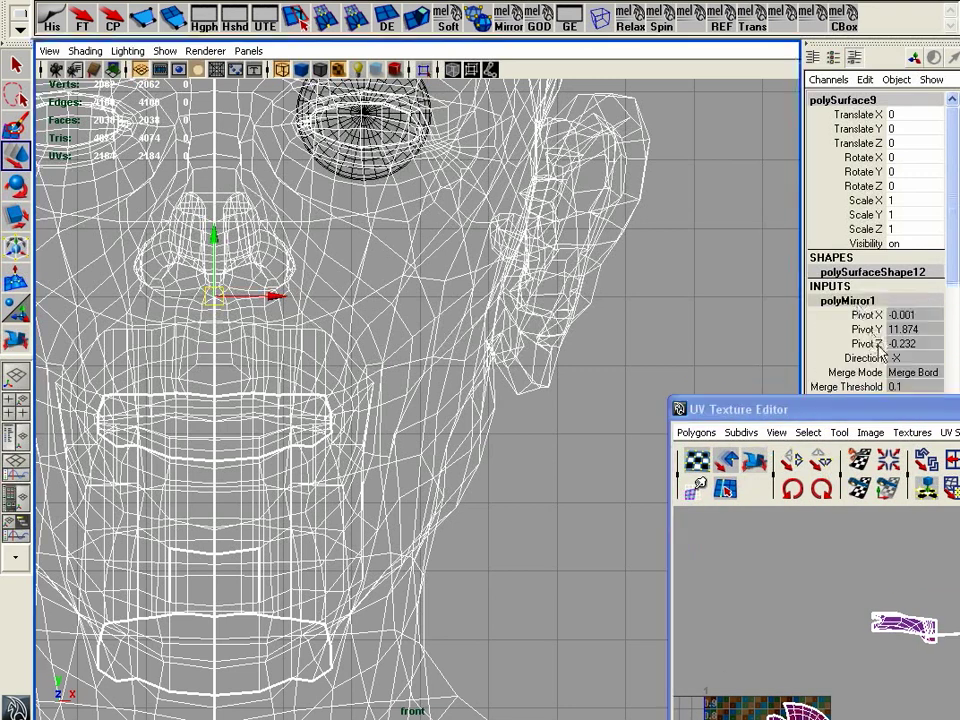
left_click(893, 386)
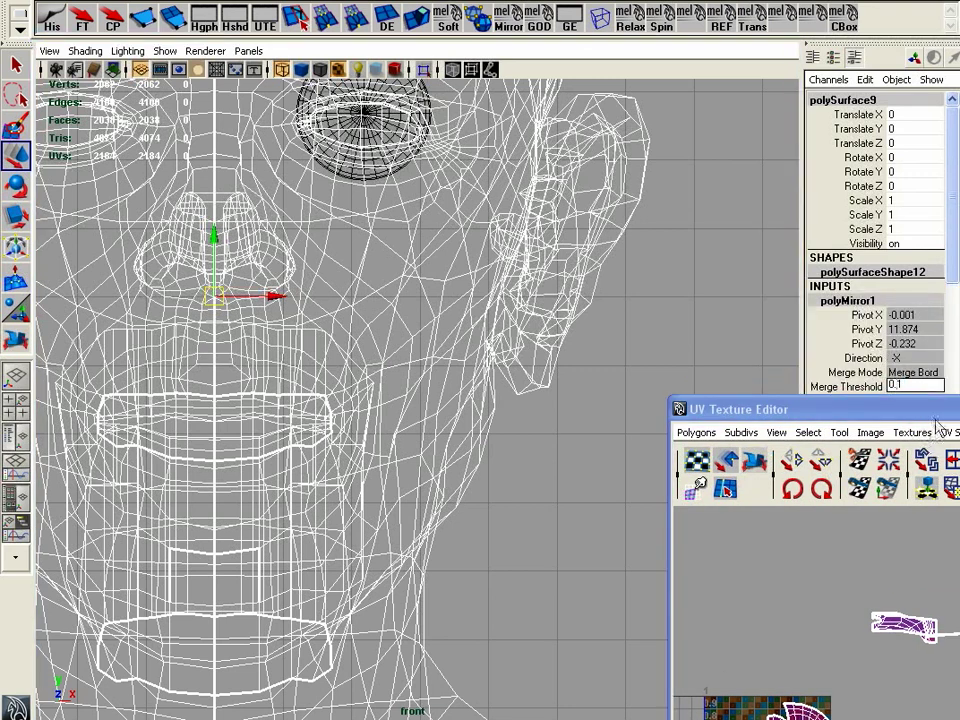
key("Return")
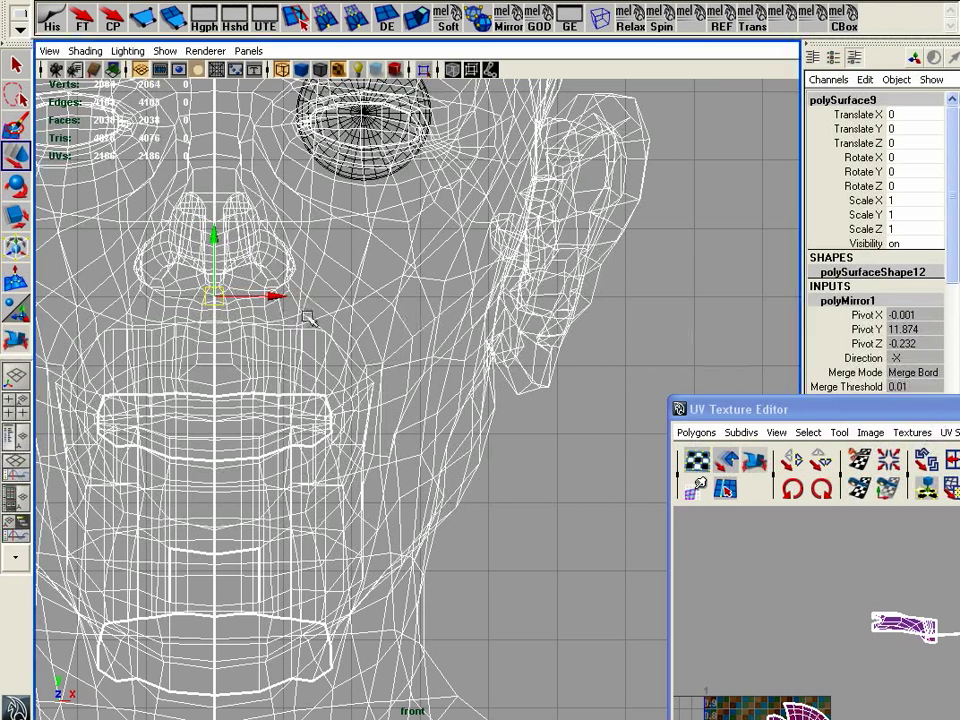
Select the UVs of one of the two overlapping head halves and flip them horizontally
key("space")
left_click_drag(308, 318, 285, 281)
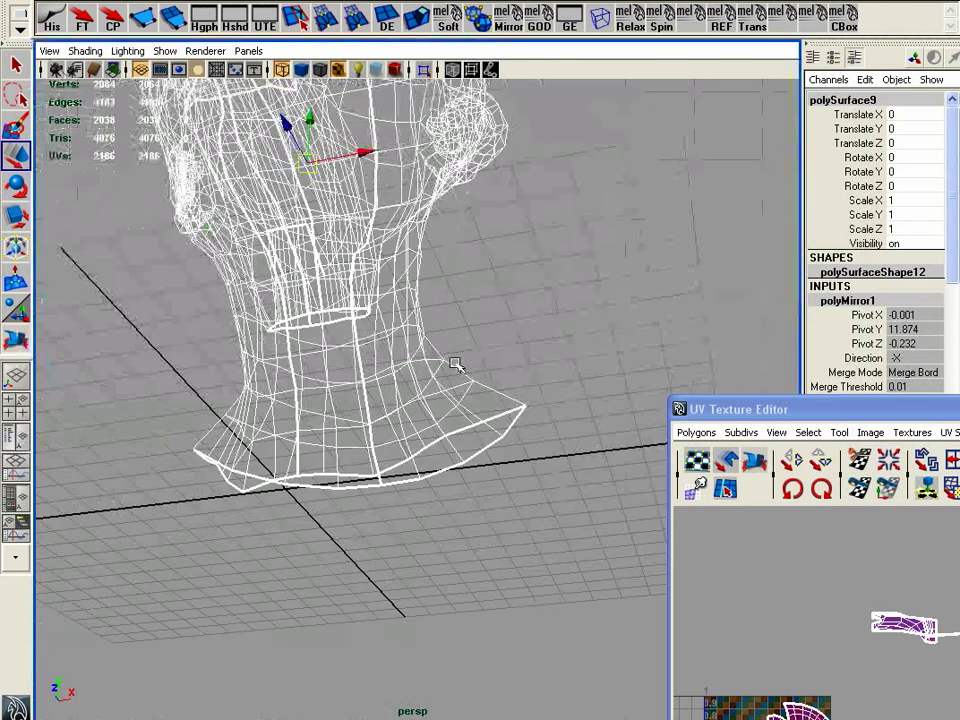
mouse_move(455, 363)
left_mouse_down("alt")
mouse_move(467, 321)
mouse_move(463, 363)
left_mouse_up("alt")
left_click_drag(872, 405, 633, 28)
right_click_drag(690, 385, 840, 400, "alt")
middle_click_drag(577, 391, 783, 386, "alt")
right_click_drag(786, 388, 821, 373, "alt")
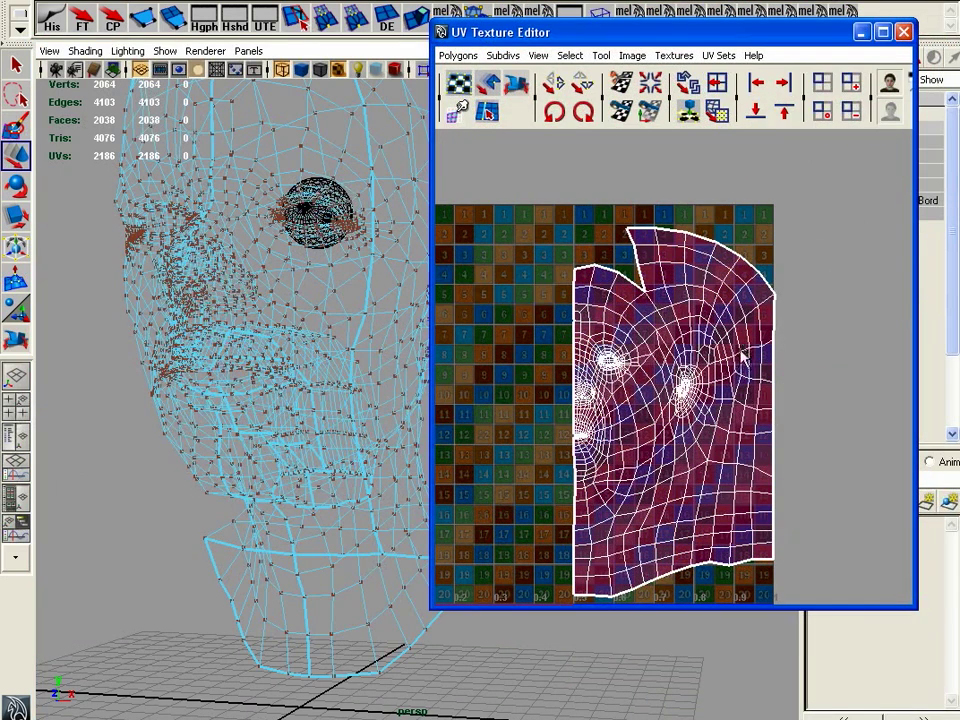
right_click_drag(742, 357, 784, 343, "ctrl")
left_click_drag(766, 410, 727, 292)
left_click_drag(527, 205, 830, 628, "shift")
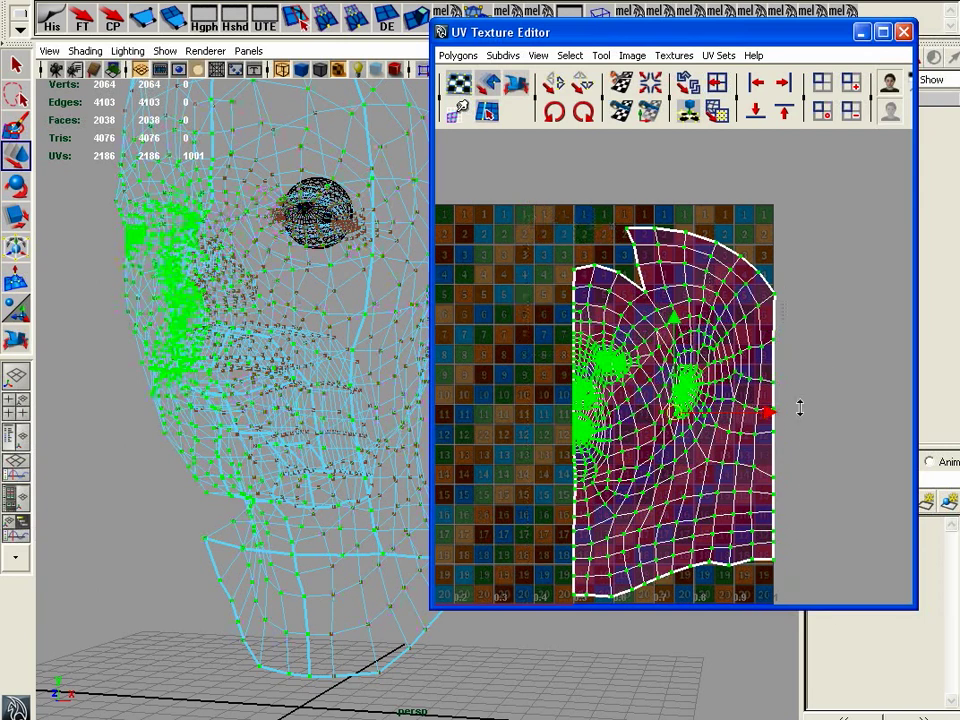
left_click(558, 87)
Move the flipped half left in UV space until only a narrow gap separates it from the other half
scroll(576, 356, "down", 2)
middle_click_drag(576, 356, 581, 306, "alt")
left_click_drag(765, 351, 622, 350)
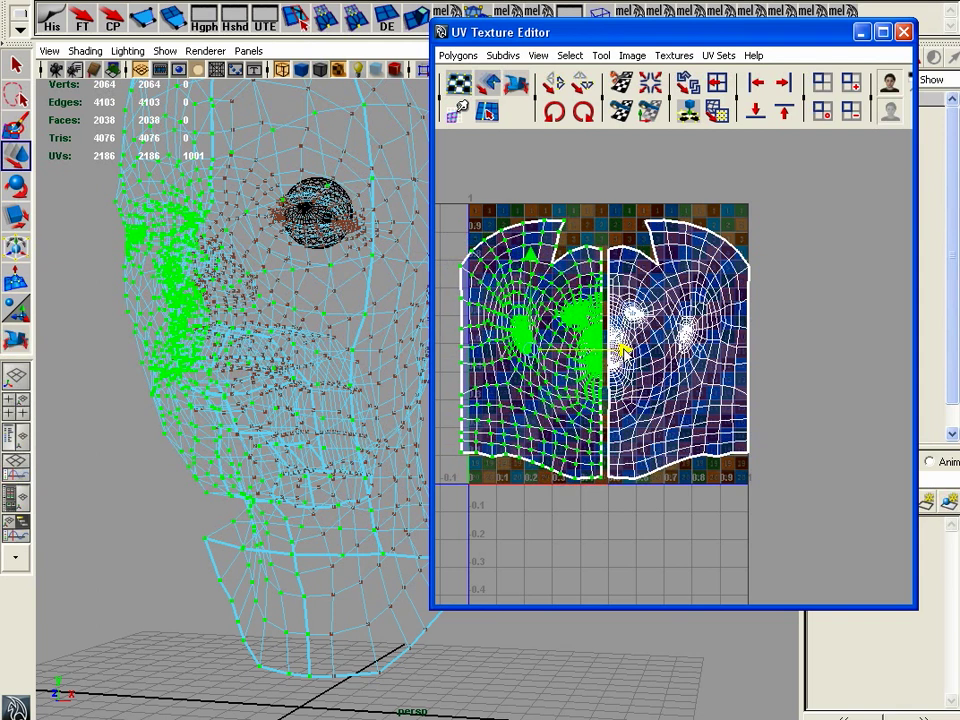
Select the UV edges along the face's centre seam and move and sew the two halves together
scroll(622, 350, "up", 3)
right_click_drag(596, 298, 622, 330)
left_click_drag(621, 471, 629, 534)
right_click_drag(619, 400, 540, 361, "alt")
middle_click_drag(600, 362, 474, 495, "alt")
left_click_drag(817, 400, 825, 400, "ctrl")
middle_click_drag(622, 469, 757, 324, "alt")
right_click_drag(757, 324, 836, 363, "alt")
left_click_drag(388, 442, 390, 160, "alt")
right_click_drag(460, 170, 677, 118, "alt")
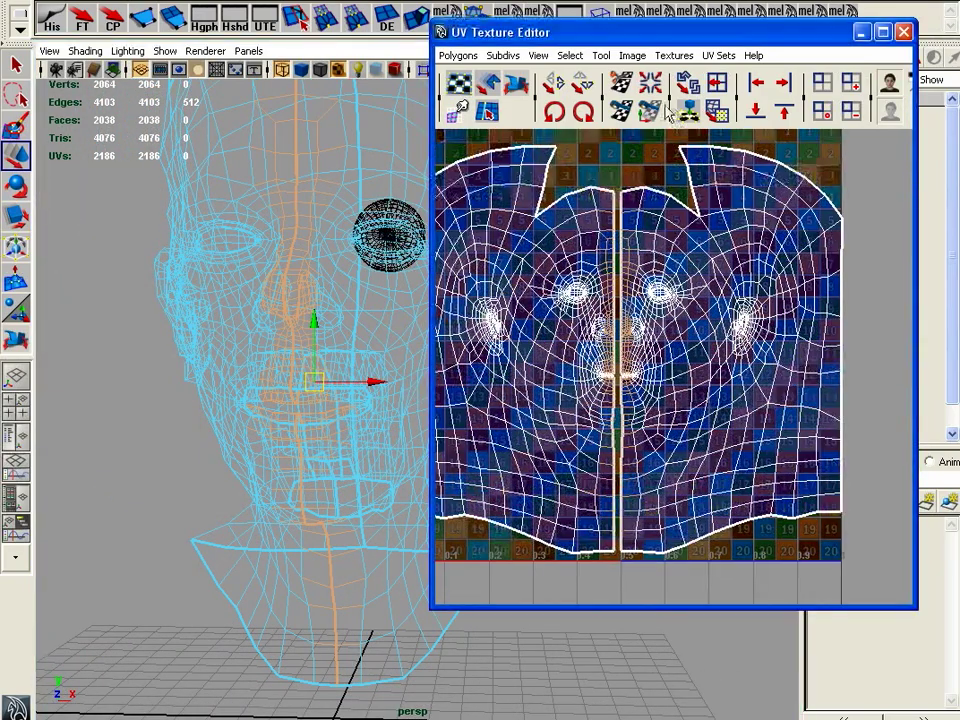
left_click(650, 116)
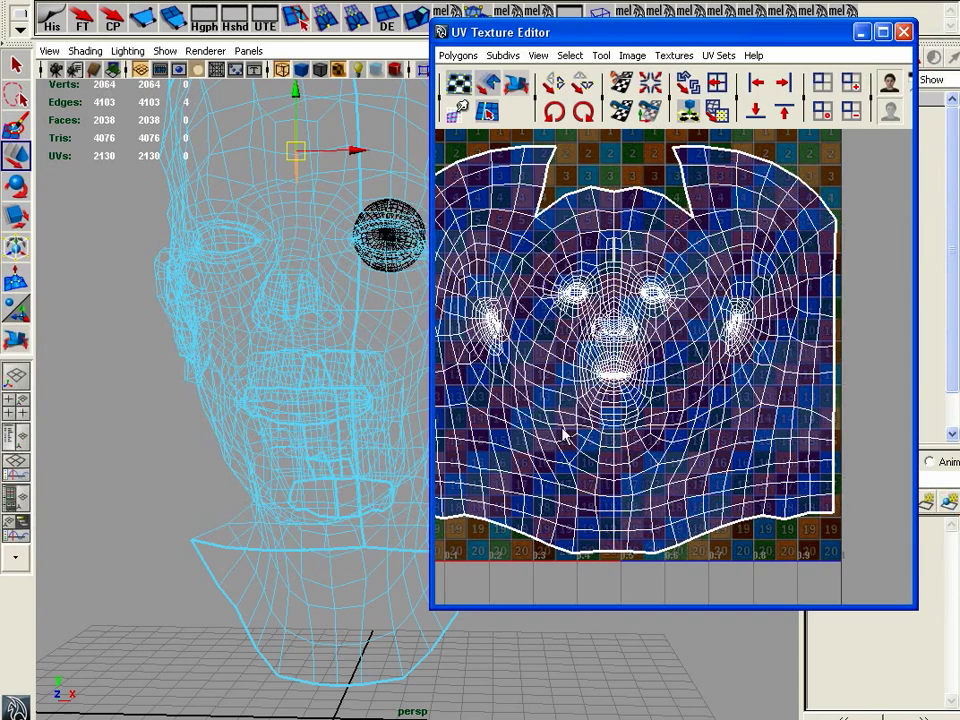
Merge the two separate vertices on the forehead centreline, between checker rows 6 and 7
right_click_drag(583, 454, 836, 429, "alt")
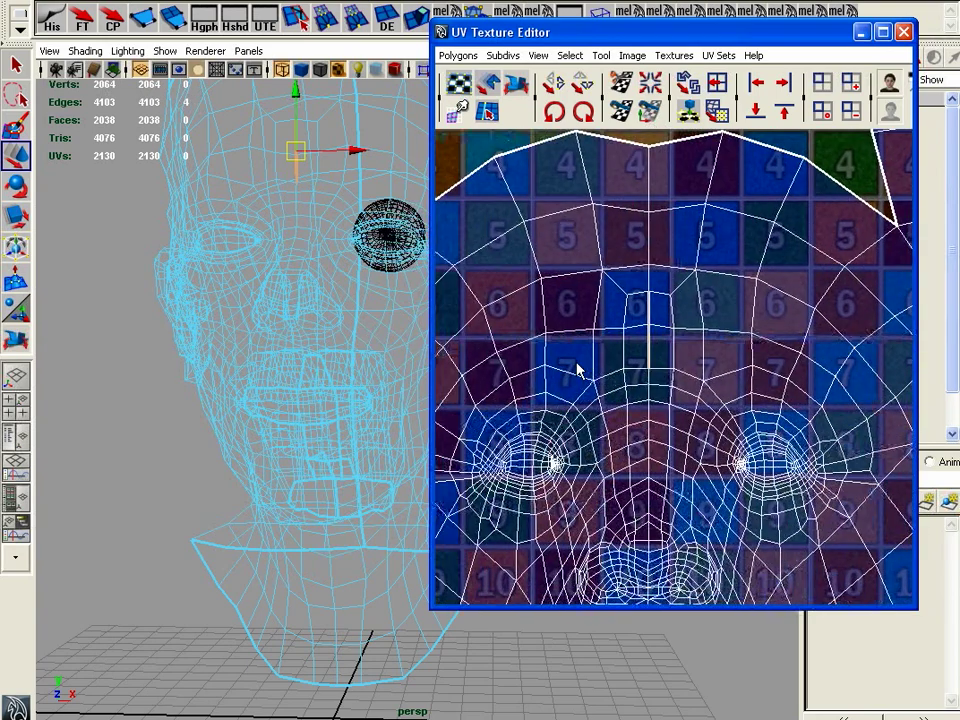
right_click_drag(579, 369, 895, 365, "alt")
right_click_drag(633, 290, 588, 278)
left_click_drag(600, 261, 655, 318)
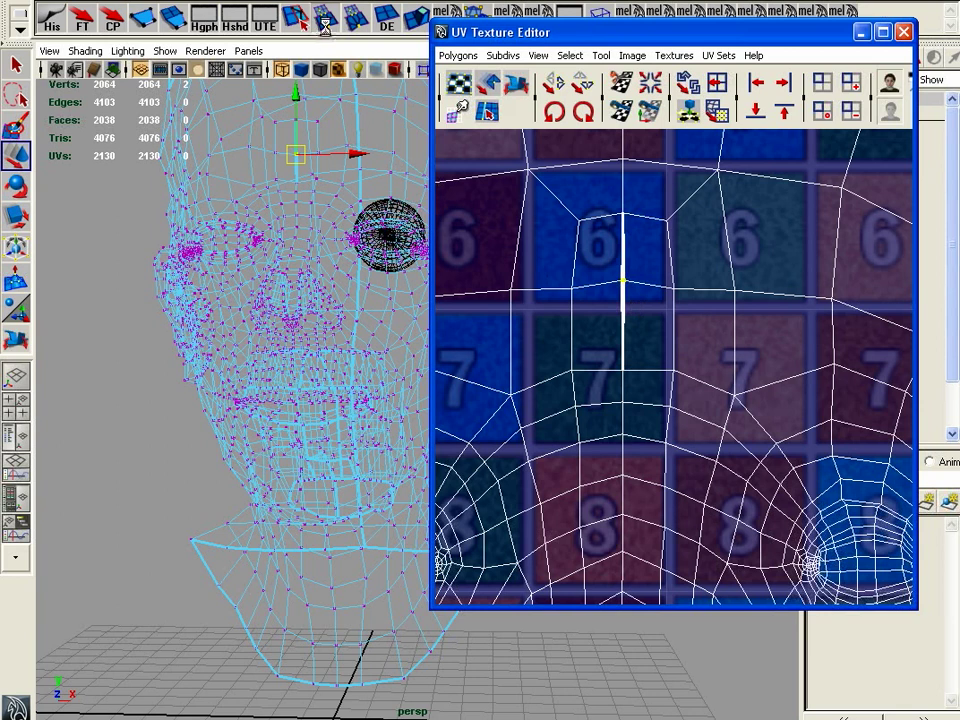
Sew the open UV edges left on the forehead centreline around checker rows 6 and 7
right_click_drag(644, 294, 688, 285)
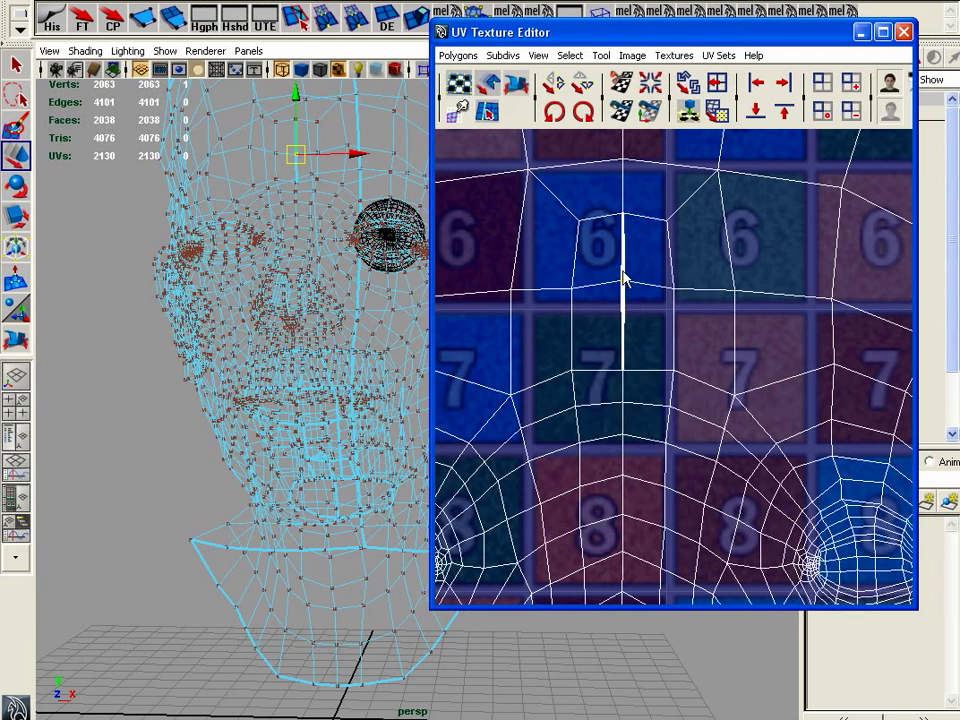
left_click_drag(646, 307, 646, 307)
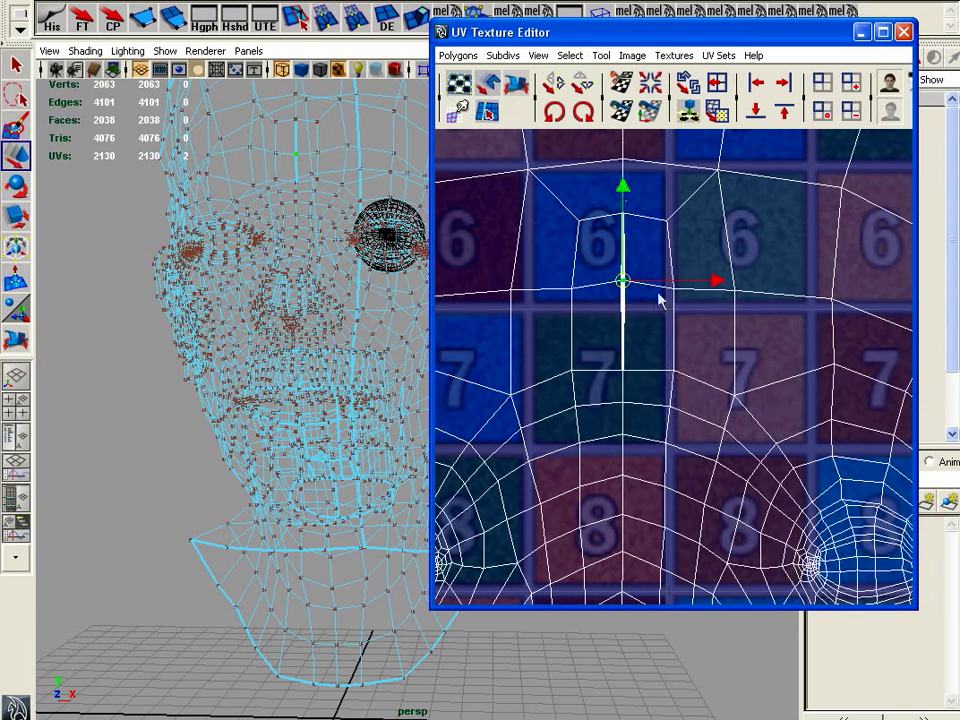
right_click_drag(636, 302, 617, 274)
left_click(623, 312)
left_click(624, 112)
right_click_drag(668, 411, 384, 343, "alt")
middle_click_drag(655, 325, 667, 113, "alt")
middle_click_drag(681, 368, 686, 320, "alt")
Show the head shaded and select all faces of the mouth interior, whose UVs lie outside the 0 to 1 texture space
mouse_move(285, 351)
left_mouse_down("alt")
mouse_move(205, 341)
mouse_move(155, 377)
mouse_move(285, 364)
mouse_move(293, 333)
mouse_move(276, 452)
mouse_move(127, 480)
mouse_move(88, 455)
left_mouse_up("alt")
key("5")
right_click_drag(696, 413, 671, 403, "alt")
middle_click_drag(768, 377, 684, 428, "alt")
right_click_drag(684, 428, 662, 437, "alt")
mouse_move(668, 437)
middle_mouse_down("alt")
mouse_move(667, 450)
mouse_move(685, 447)
middle_mouse_up("alt")
right_click_drag(685, 447, 579, 438, "alt")
middle_click_drag(724, 395, 610, 502, "alt")
middle_click_drag(731, 452, 553, 478, "alt")
right_click_drag(636, 326, 692, 328)
left_click_drag(895, 391, 885, 205)
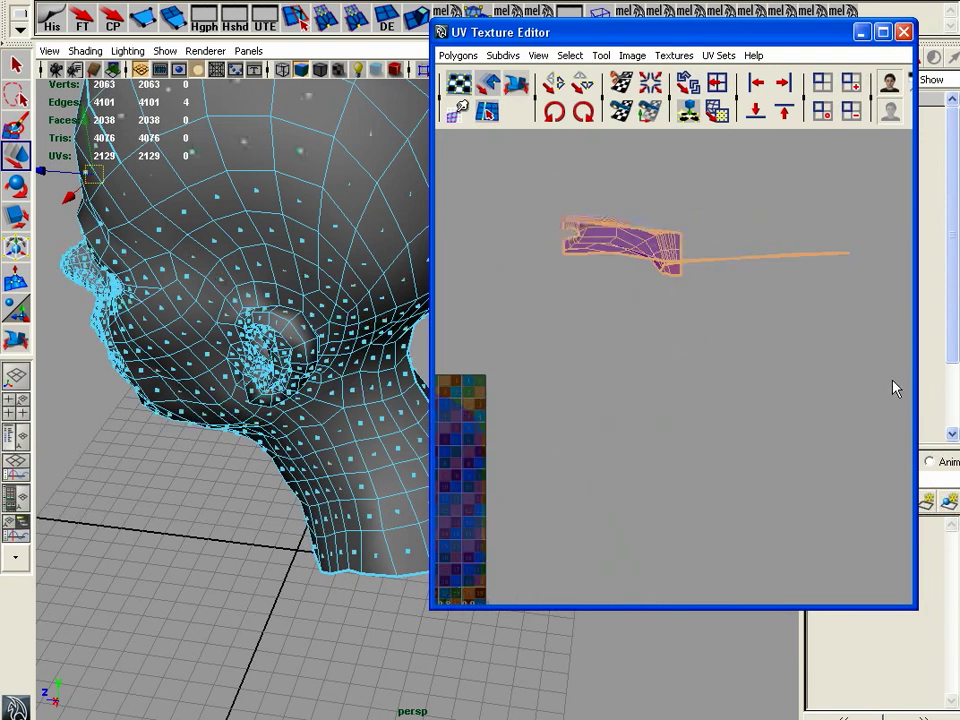
Isolate the selected mouth interior faces in the top view and create their UVs based on the camera
key("space")
left_click_drag(310, 338, 265, 325)
middle_click_drag(322, 358, 170, 330, "alt")
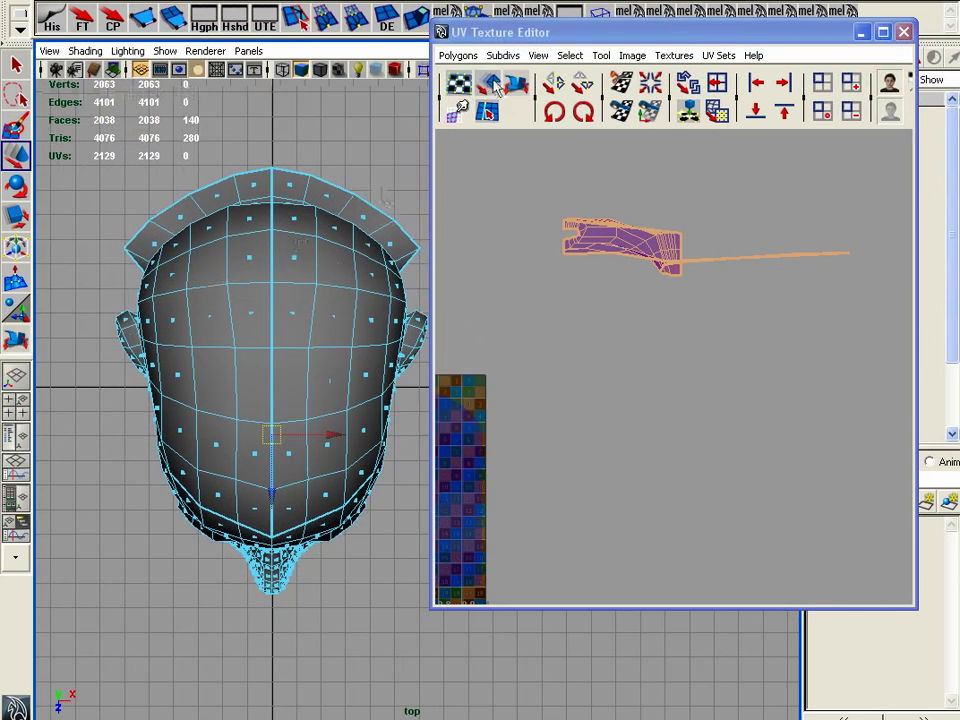
left_click_drag(552, 36, 768, 74)
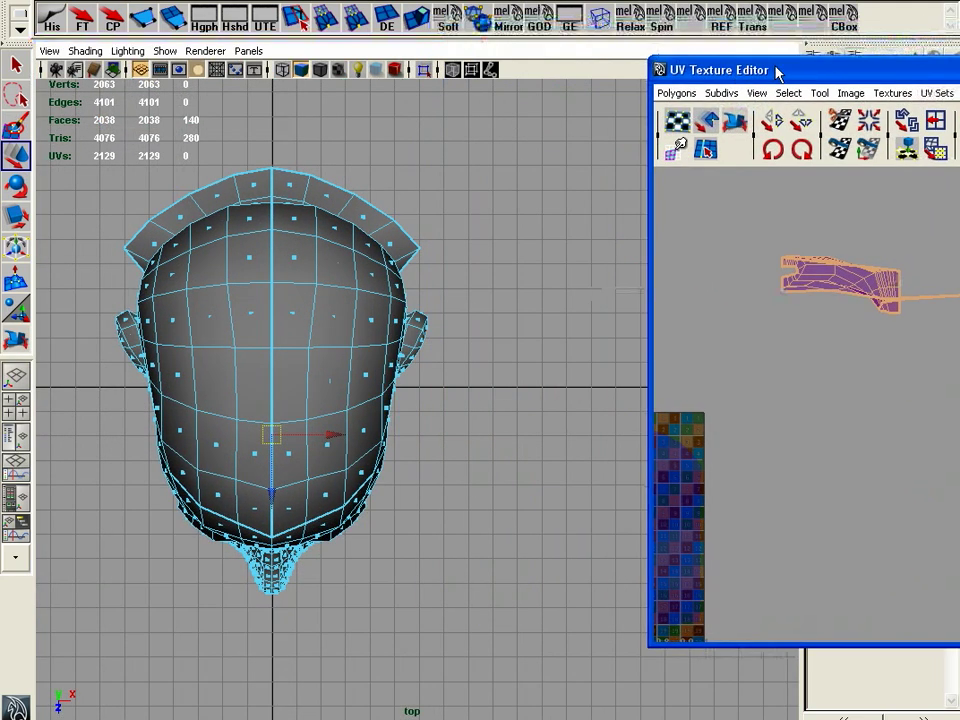
left_click(424, 69)
middle_click_drag(343, 493, 431, 464, "alt")
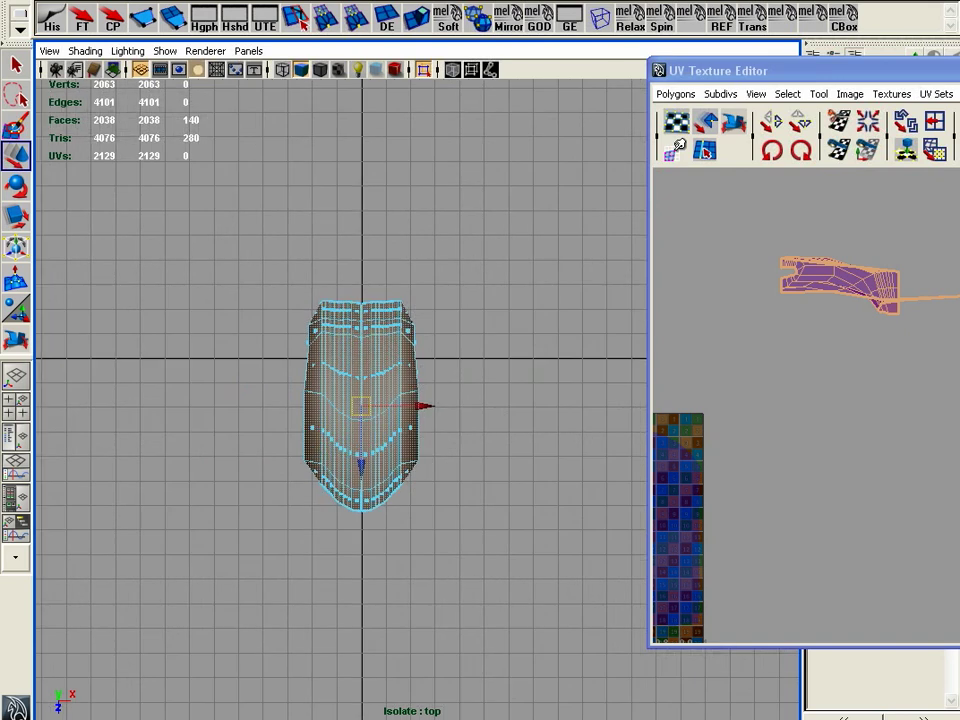
left_click(522, 0)
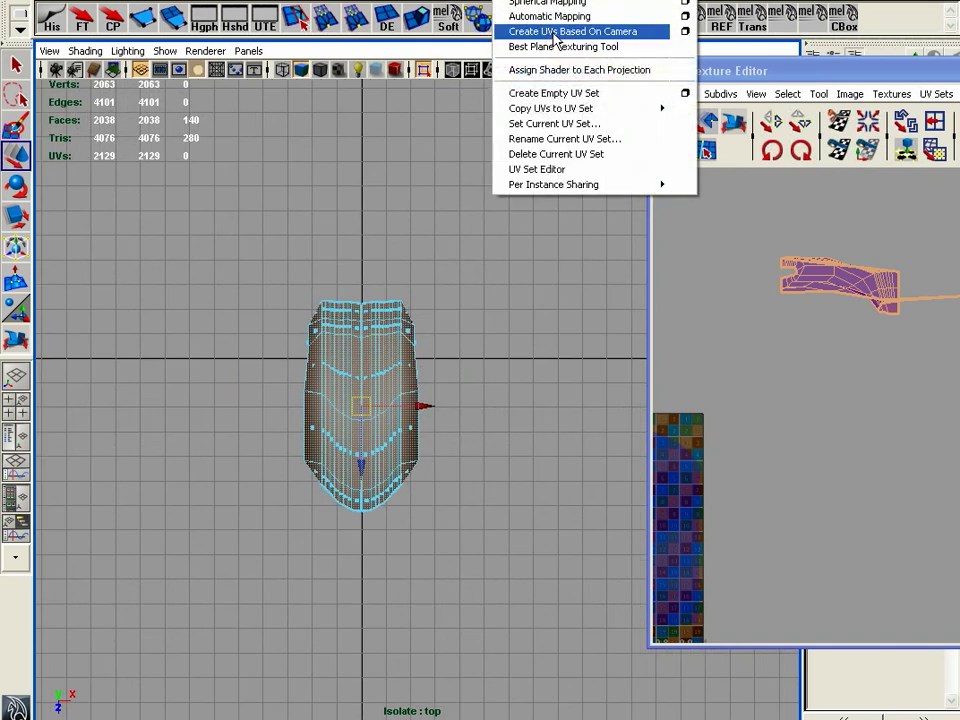
left_click(556, 32)
In the perspective view, select the five edges along the centreline of the mouth interior's underside and cut the UVs along them
scroll(876, 484, "up", 3)
key("space")
left_click_drag(493, 464, 467, 441)
right_click_drag(466, 441, 544, 437, "alt")
left_click_drag(544, 437, 422, 403, "alt")
right_click_drag(307, 321, 310, 284)
left_click(311, 337)
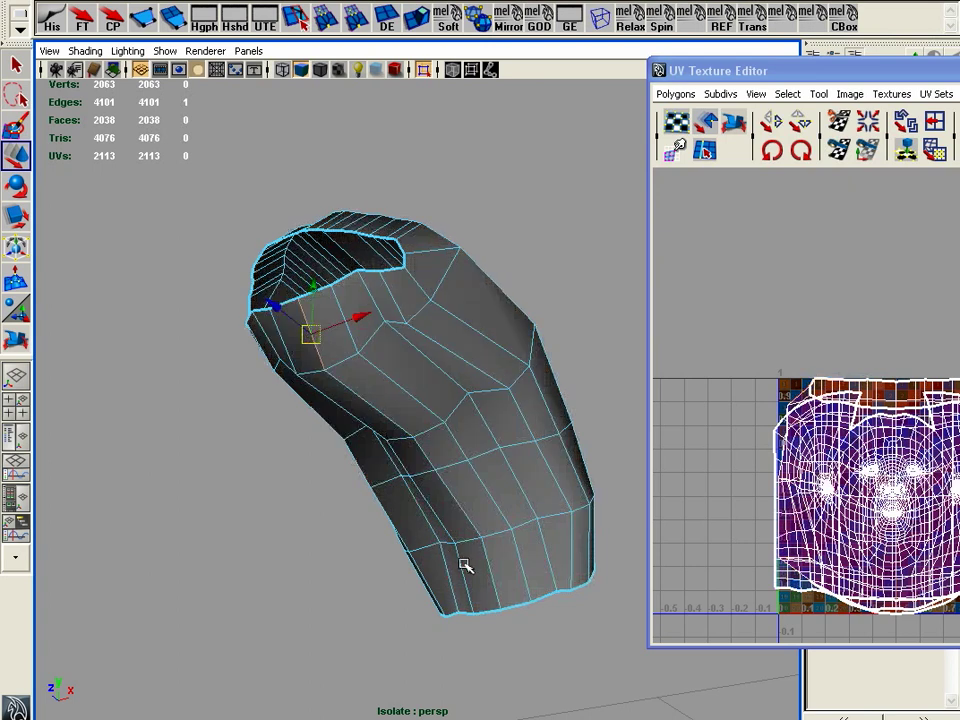
double_click(492, 577)
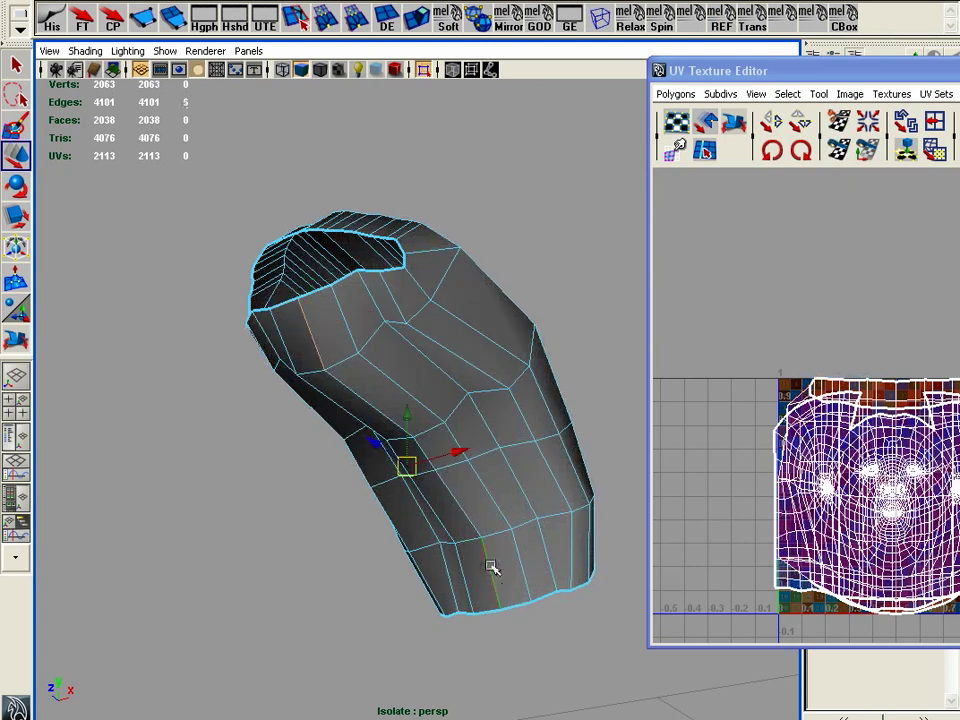
left_click_drag(490, 558, 420, 360, "alt")
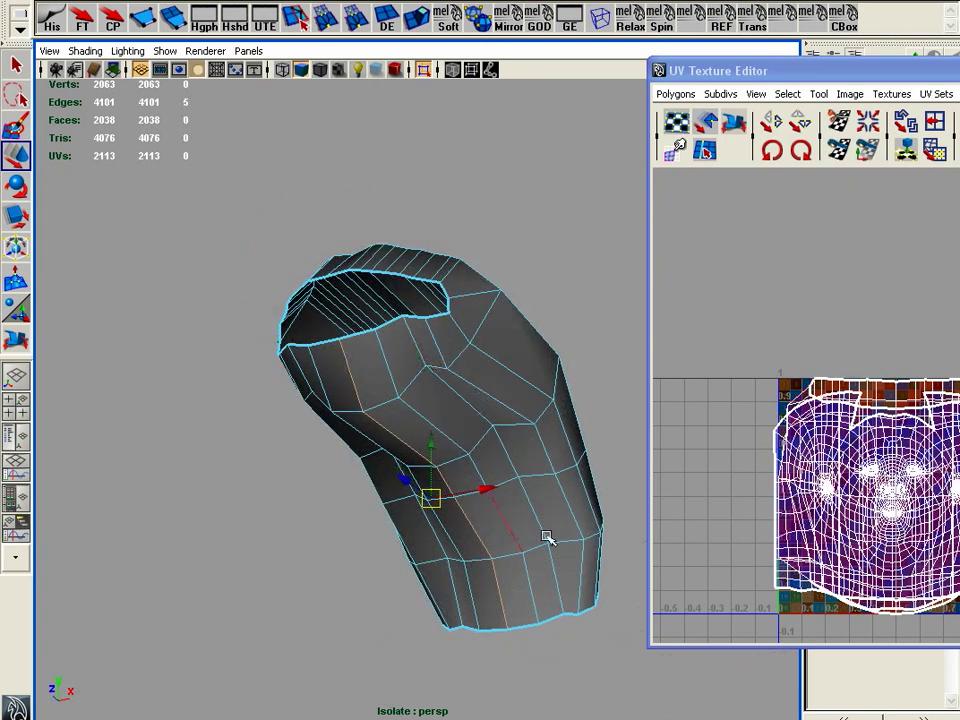
left_click(843, 120)
Select all UVs of the mouth interior shell, starting from one of its UVs and expanding to the whole shell
right_click_drag(465, 306, 523, 304)
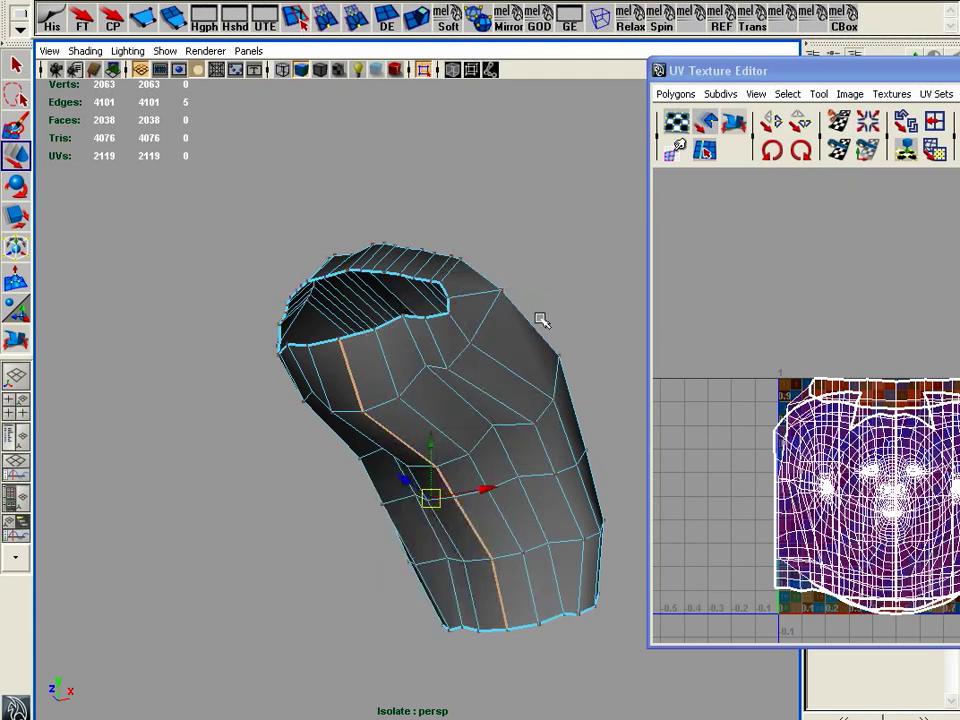
left_click(540, 325)
right_click_drag(891, 341, 929, 318, "ctrl")
left_click_drag(913, 417, 873, 238)
right_click_drag(873, 238, 835, 205, "alt")
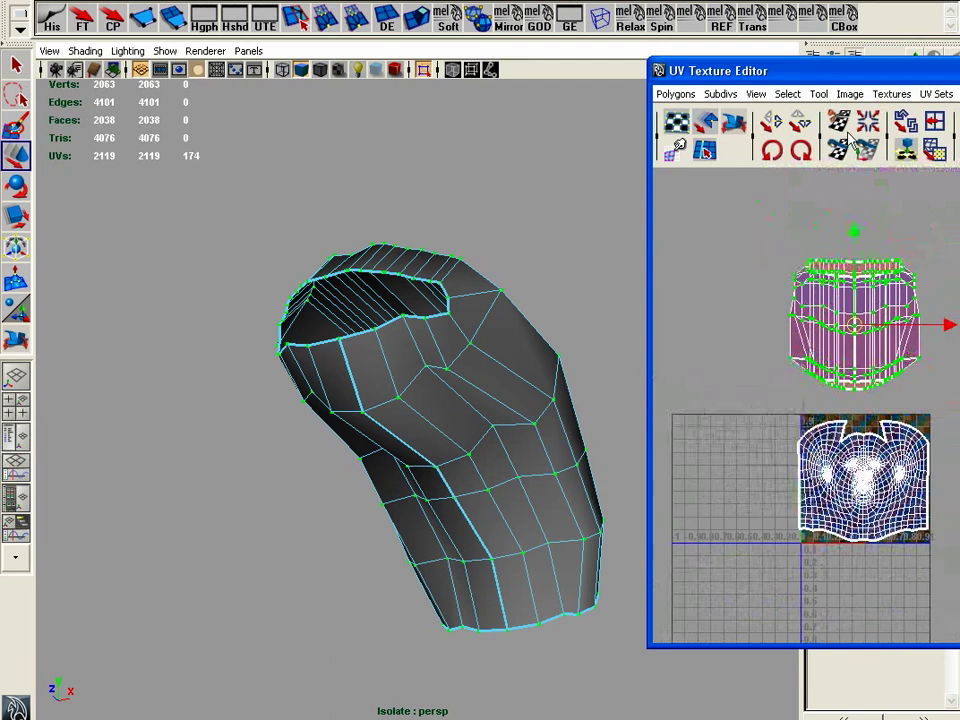
Try to unfold the mouth interior shell with all of its UVs selected
left_click(910, 152)
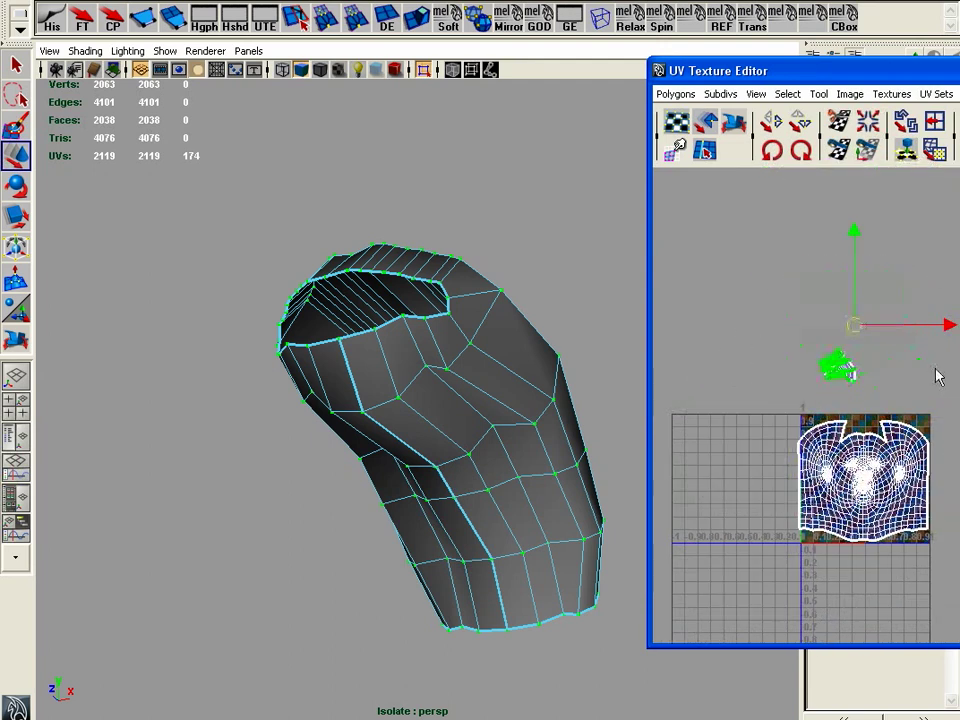
right_click_drag(740, 480, 829, 279, "alt")
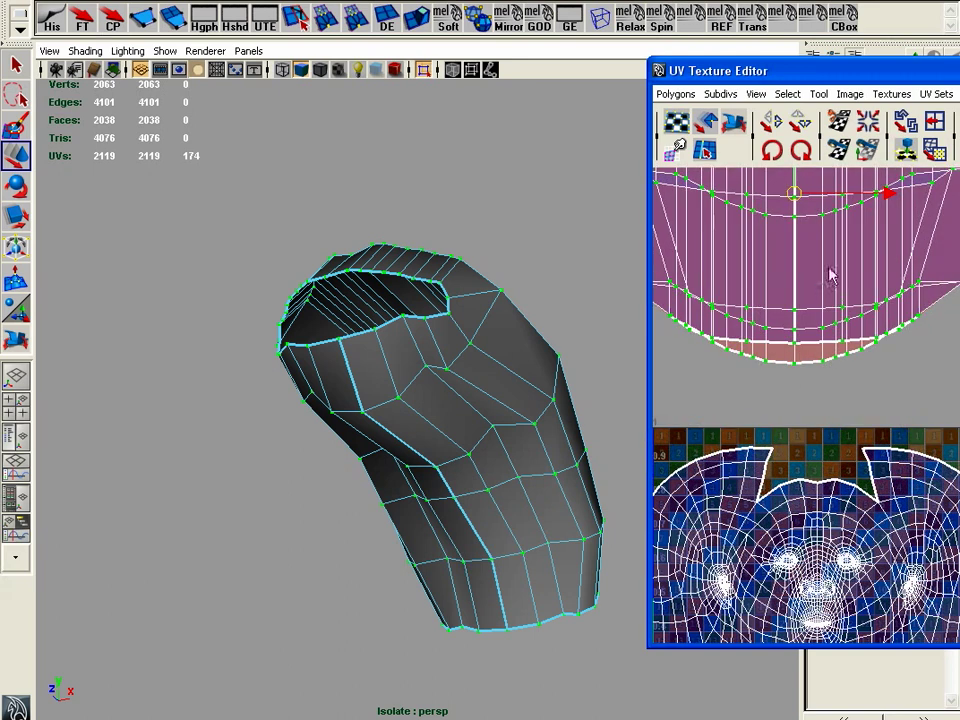
middle_click_drag(829, 279, 831, 316, "alt")
Deselect two centreline UVs on the upper side of the mouth interior as anchors and unfold the remaining selected UVs
left_click_drag(523, 336, 476, 313, "alt")
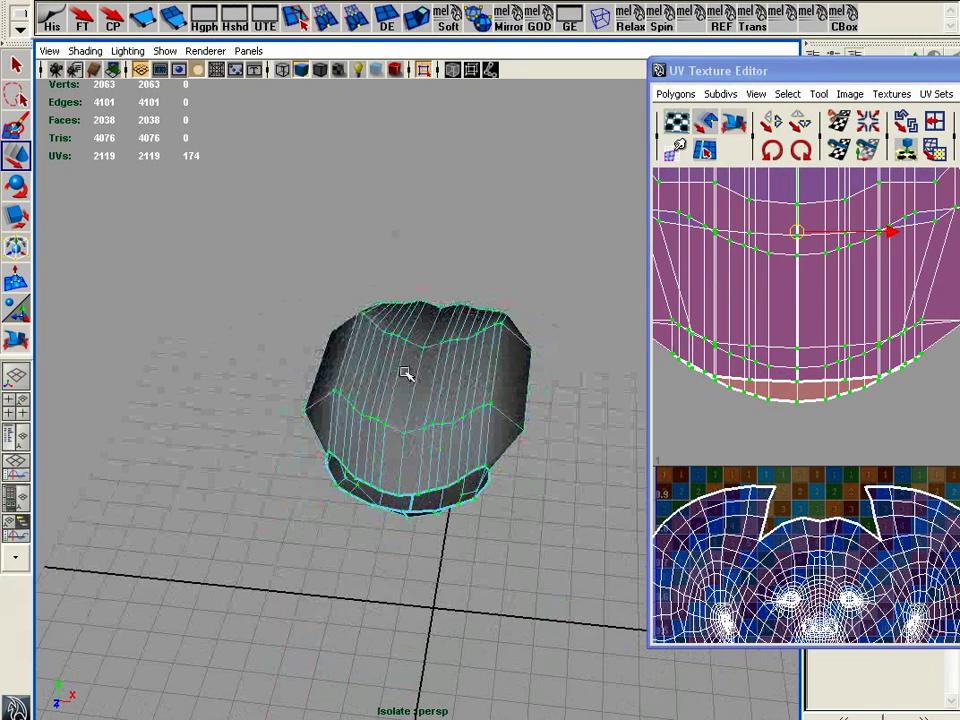
left_click_drag(420, 428, 405, 436, "alt")
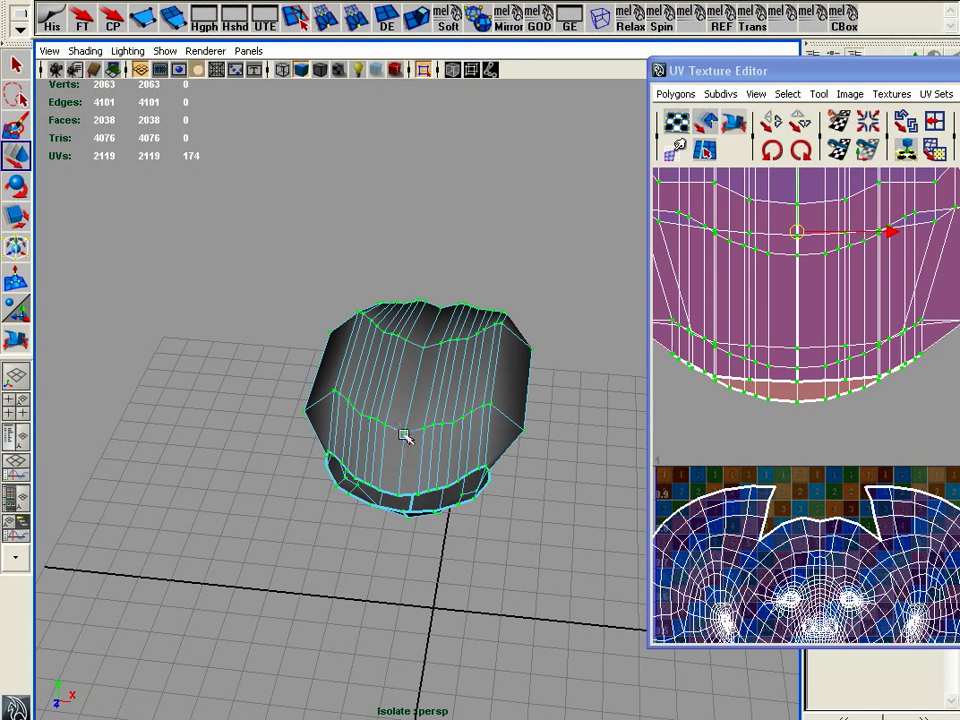
left_click(424, 348, "ctrl")
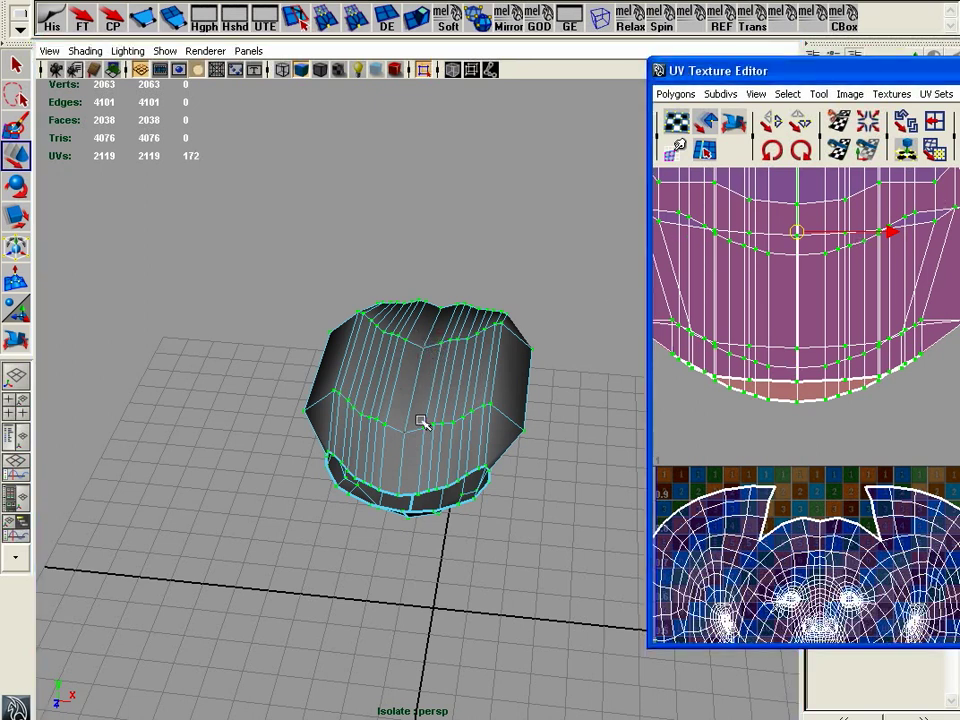
left_click(912, 156)
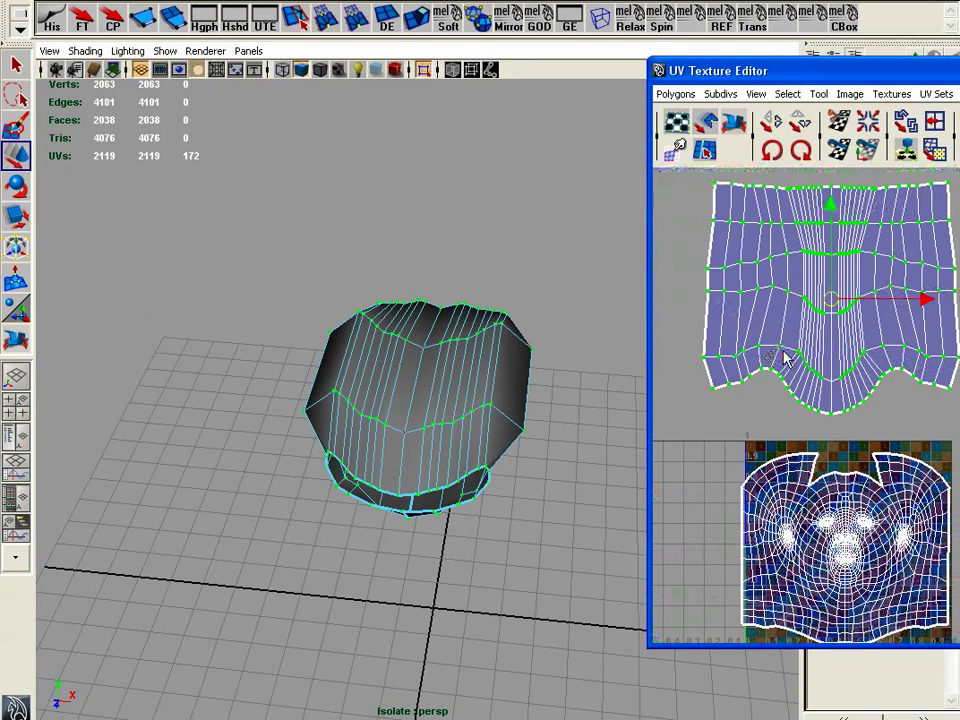
scroll(707, 339, "down", 2)
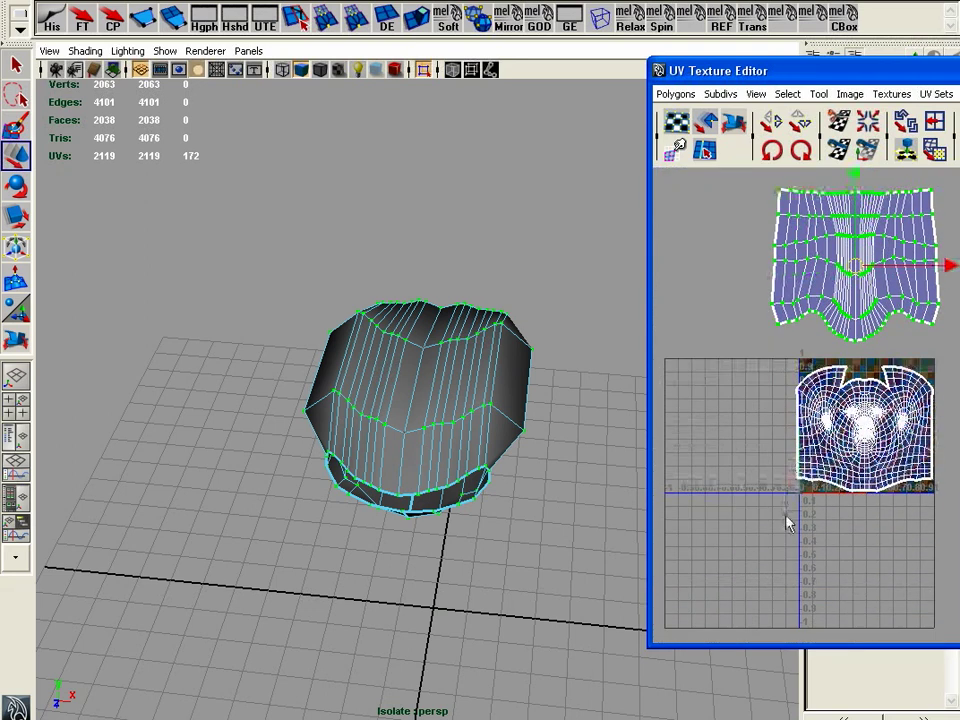
Select all UVs of the unfolded mouth interior shell and show the checker texture on the mesh
left_click_drag(786, 521, 940, 355)
left_click_drag(866, 340, 905, 350)
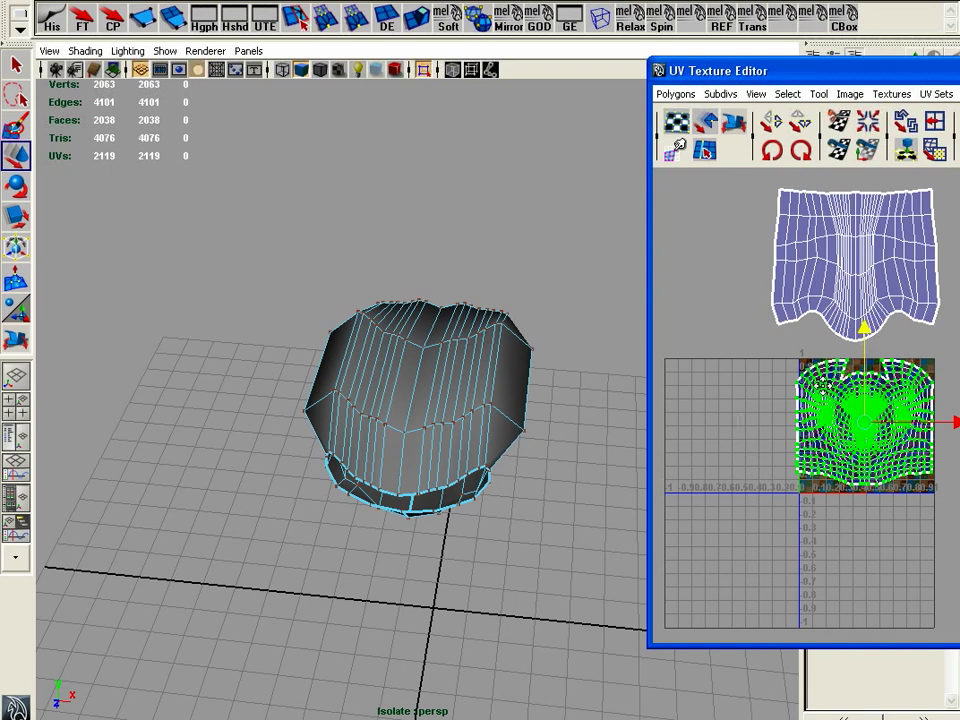
key("a")
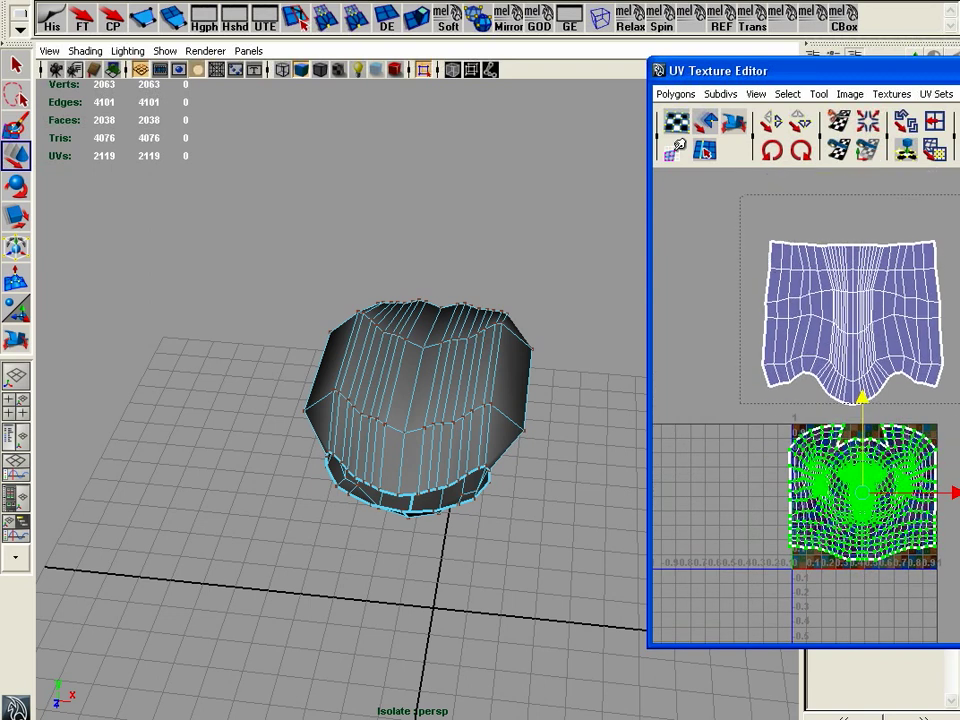
left_click_drag(755, 225, 950, 415)
key("6")
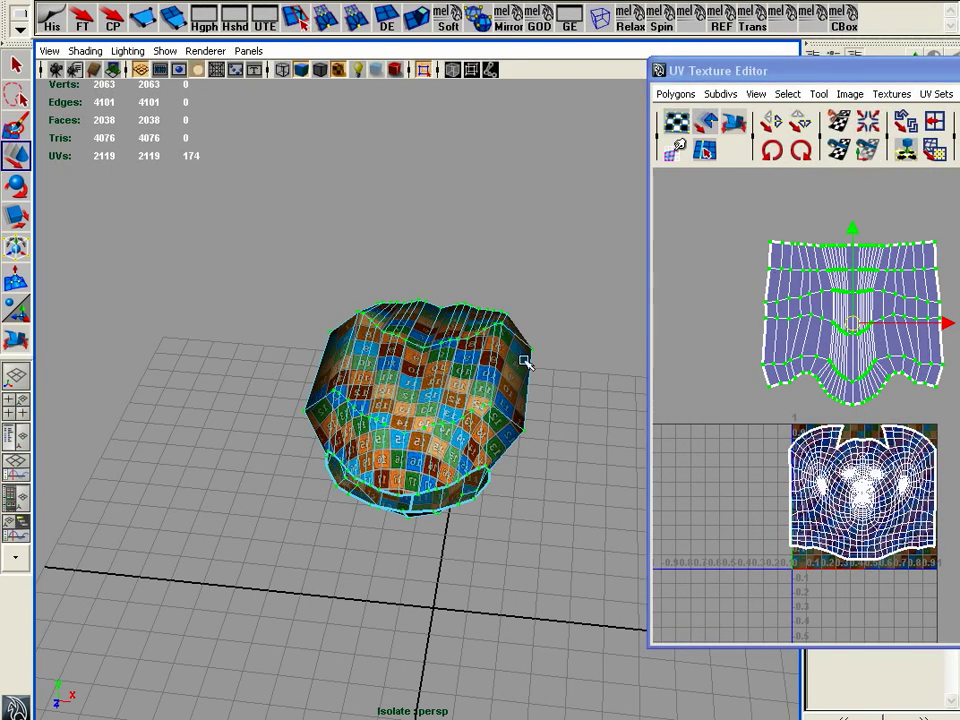
Scale the mouth interior shell down to a small patch and move it into the free lower edge area near the texture space's right corner
key("r")
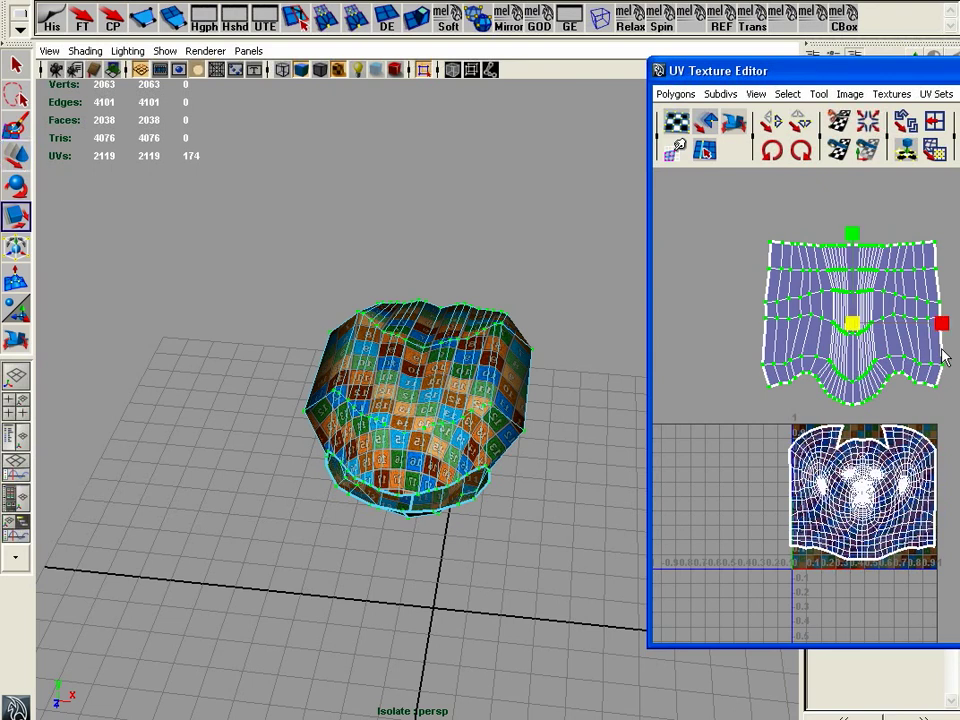
left_click_drag(860, 333, 781, 333)
key("w")
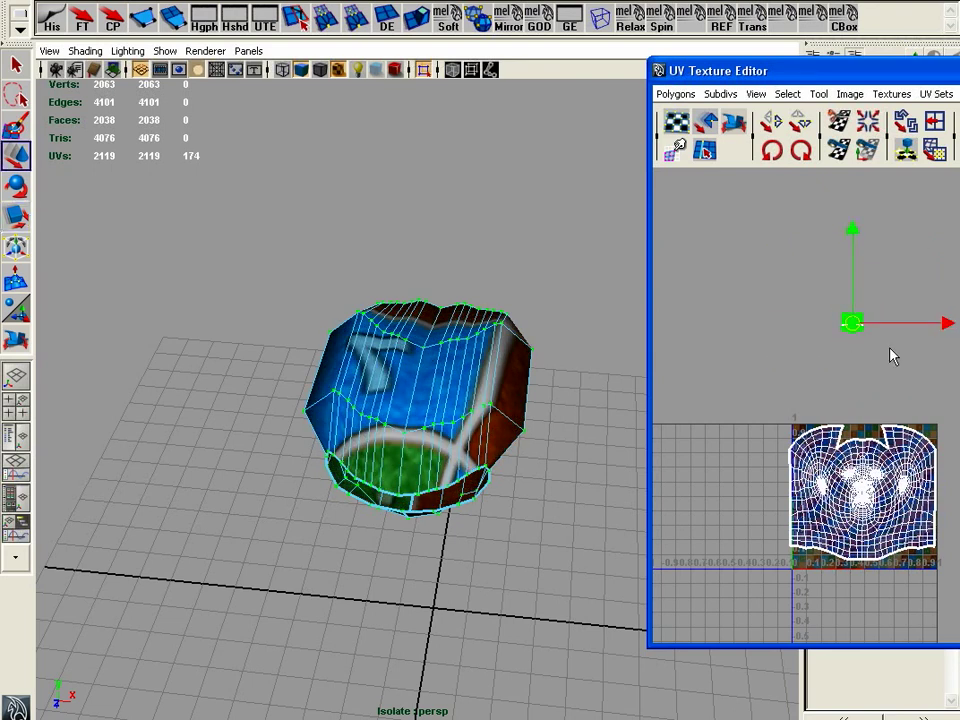
left_click_drag(860, 330, 923, 586)
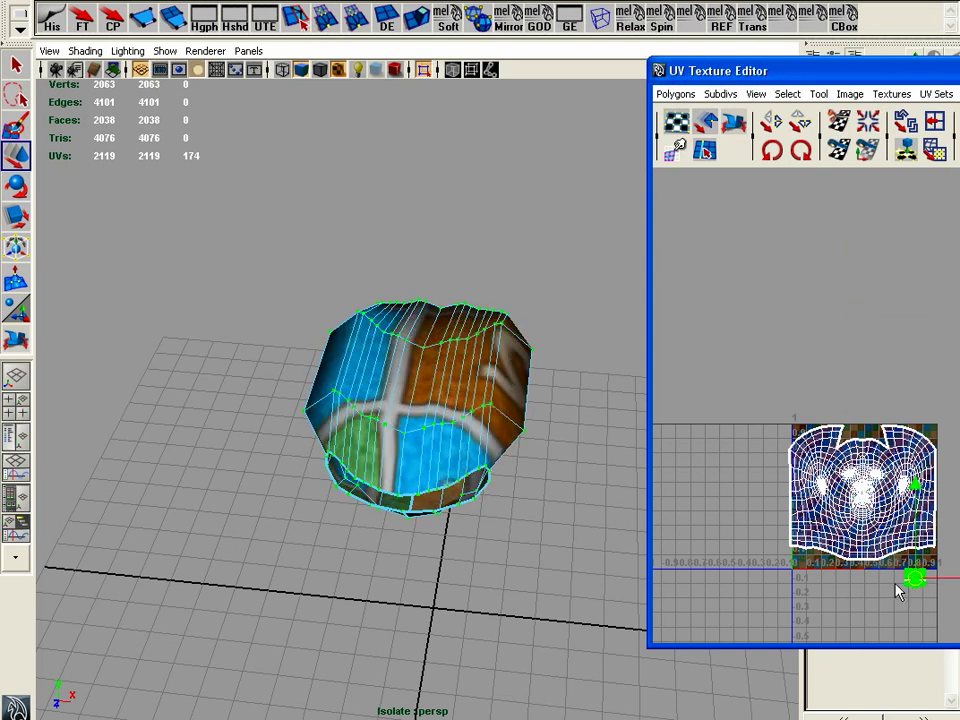
scroll(930, 470, "up", 3)
left_click_drag(945, 545, 952, 492)
middle_click_drag(830, 302, 881, 341, "alt")
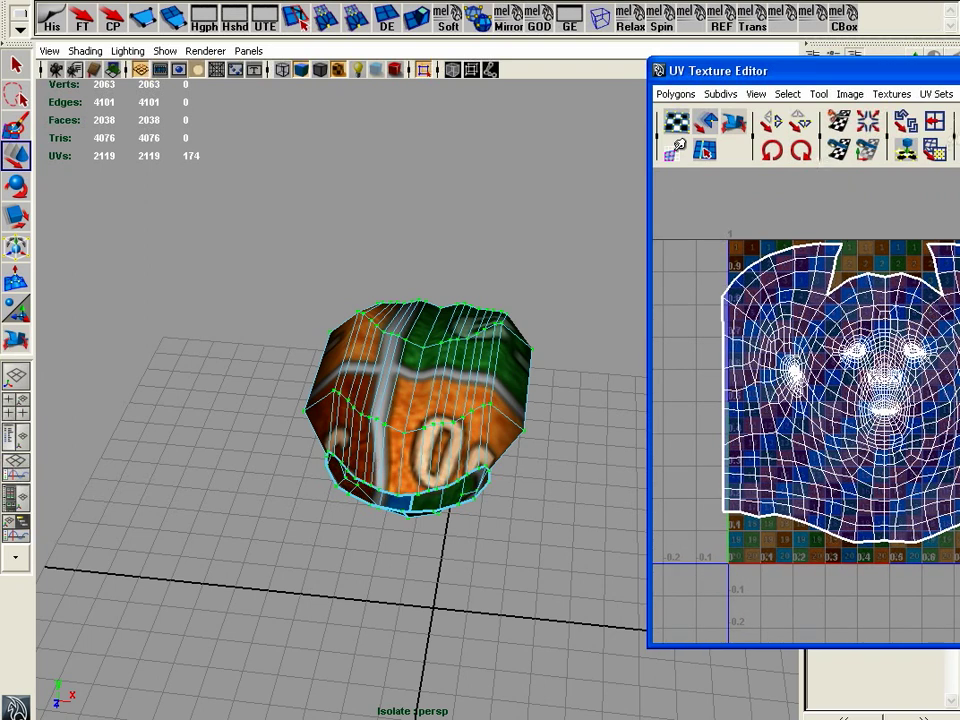
Try an automatic layout of the UV shells and undo it
left_click(907, 121)
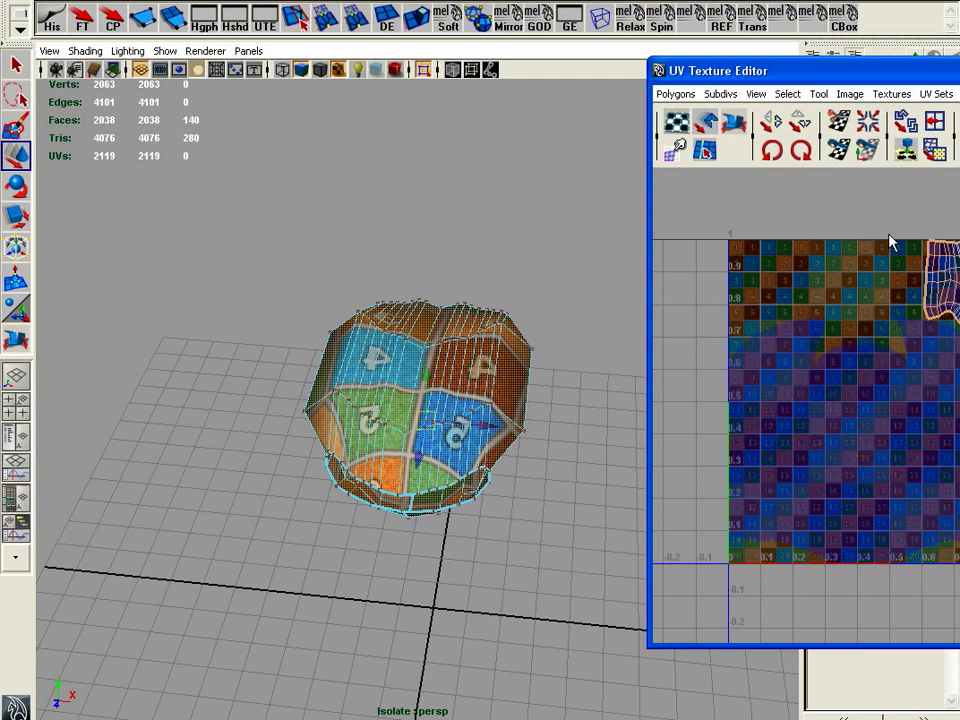
key("ctrl+z")
Select the whole head UV shell, scale it down slightly and position it inside the 0 to 1 texture space
right_click_drag(921, 391, 955, 394)
left_click_drag(887, 325, 940, 406)
right_click_drag(936, 393, 958, 384, "ctrl")
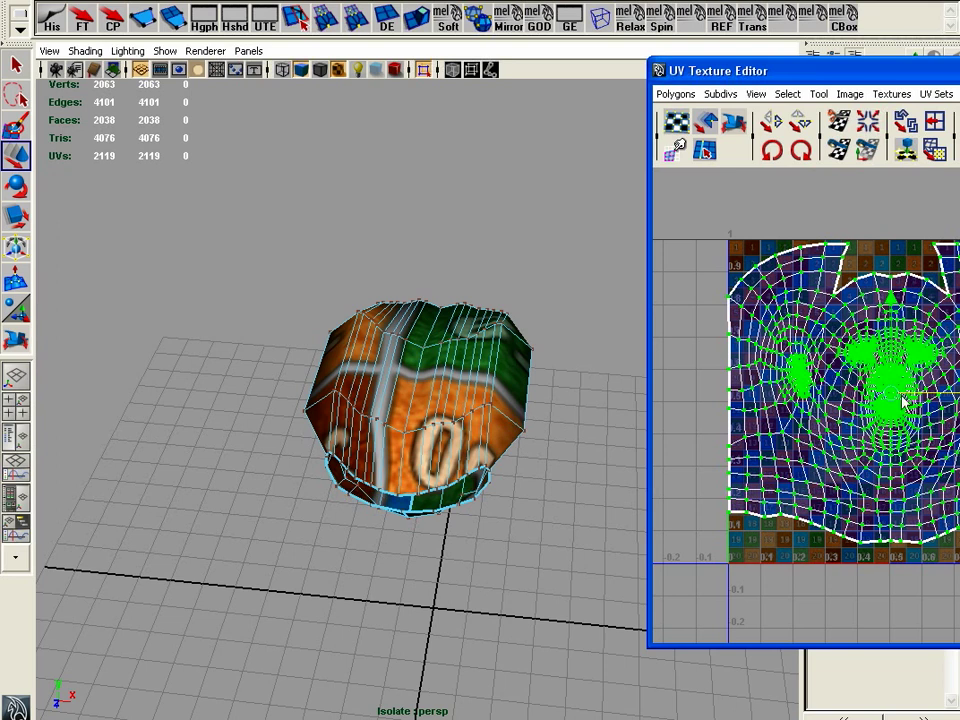
key("r")
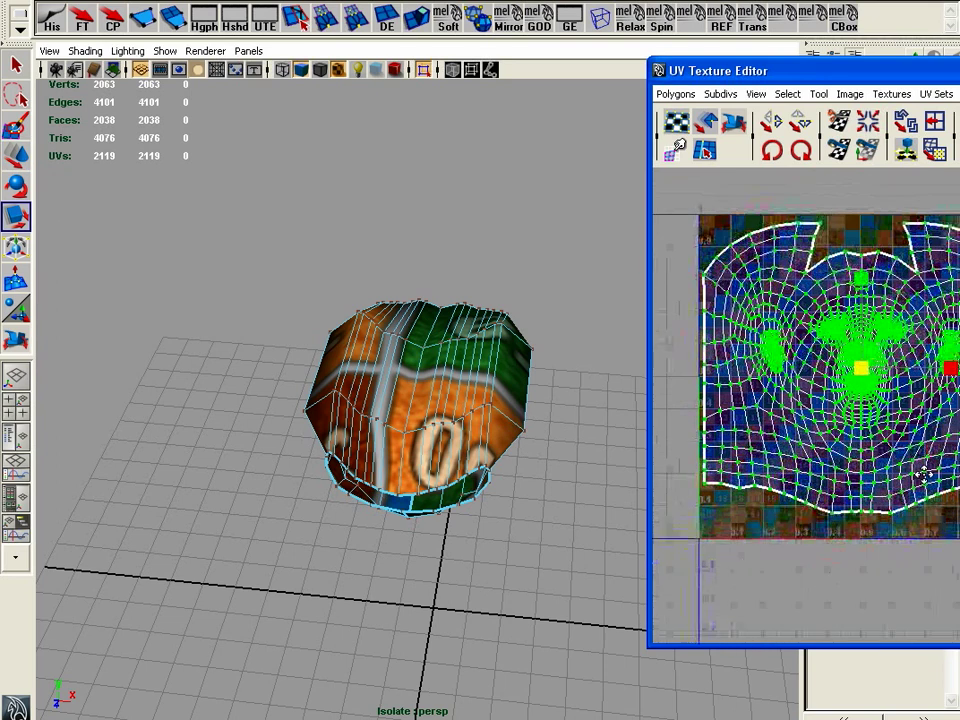
key("w")
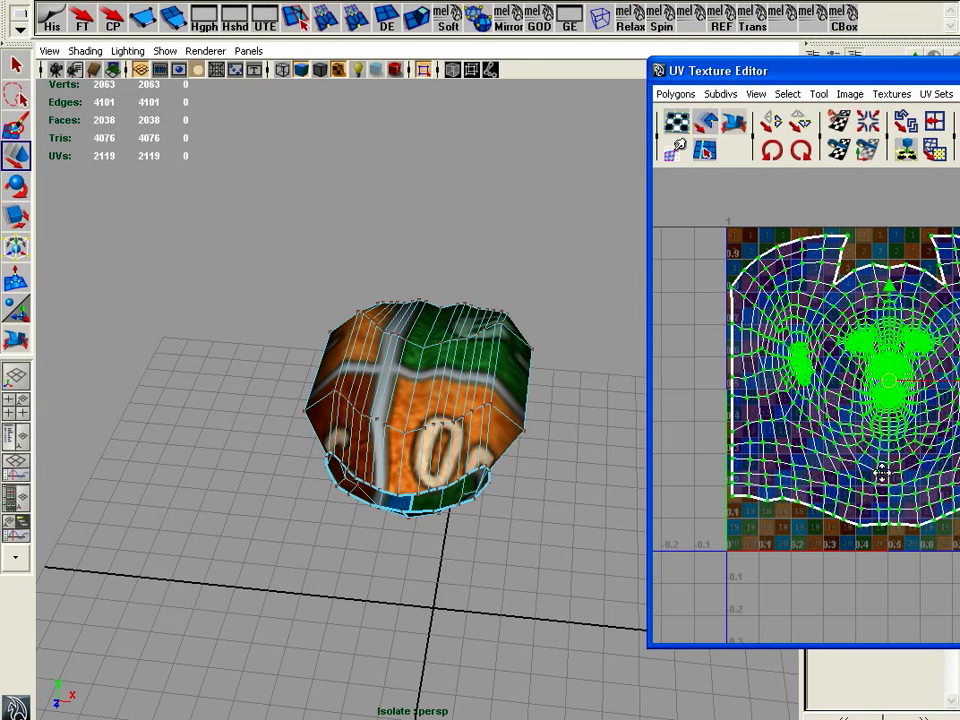
Return to object selection, turn off the isolated display and frame the whole textured head for inspection
right_click_drag(429, 433, 472, 403)
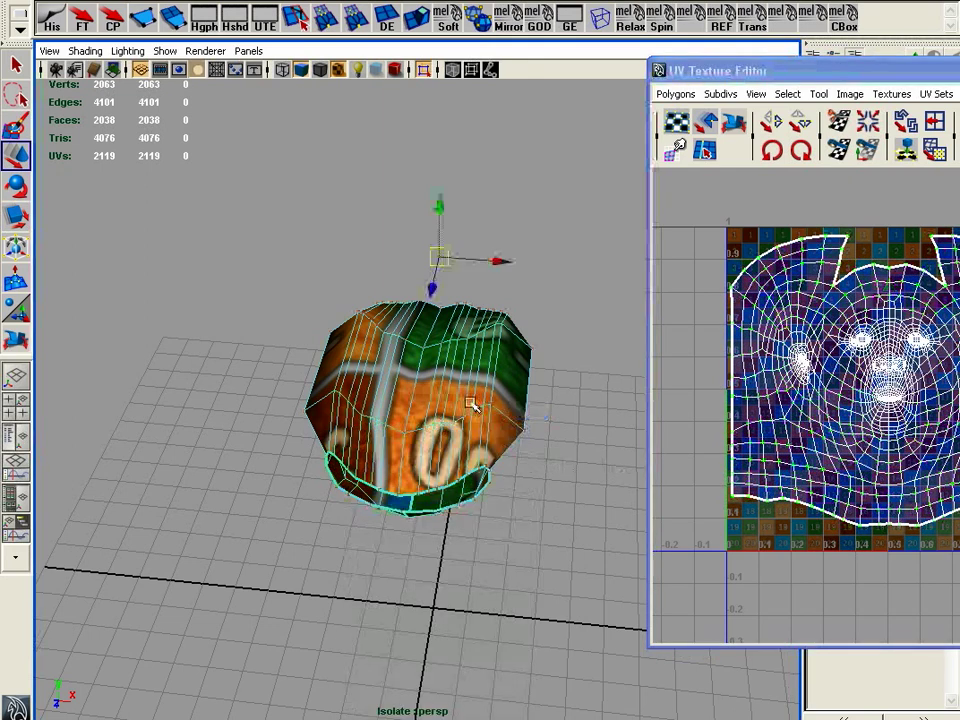
left_click(424, 69)
key("f")
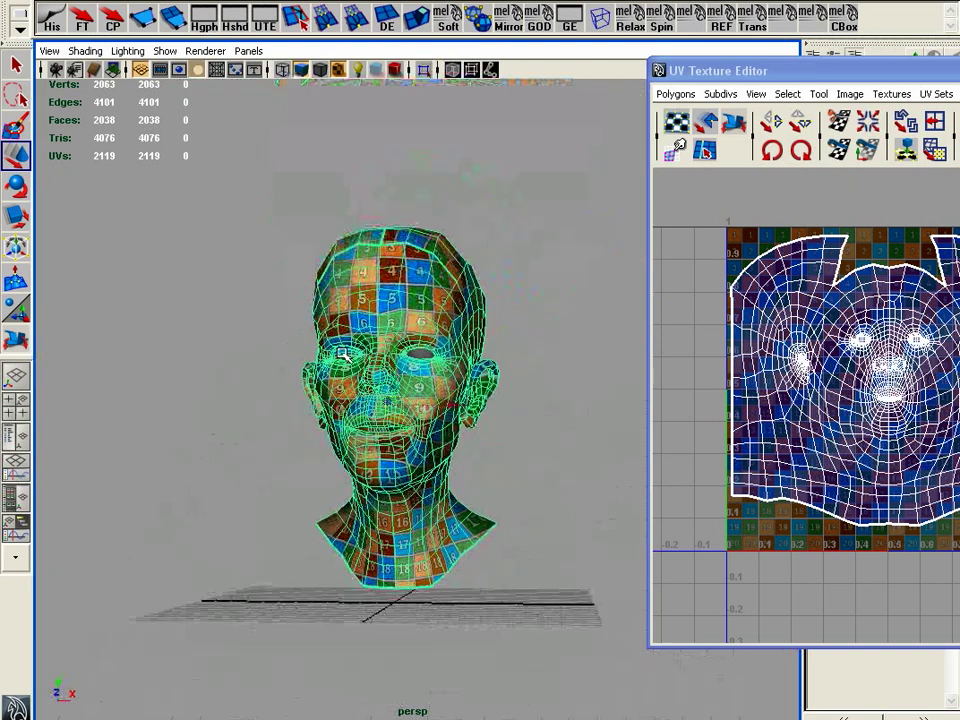
left_click_drag(502, 355, 686, 393, "alt")
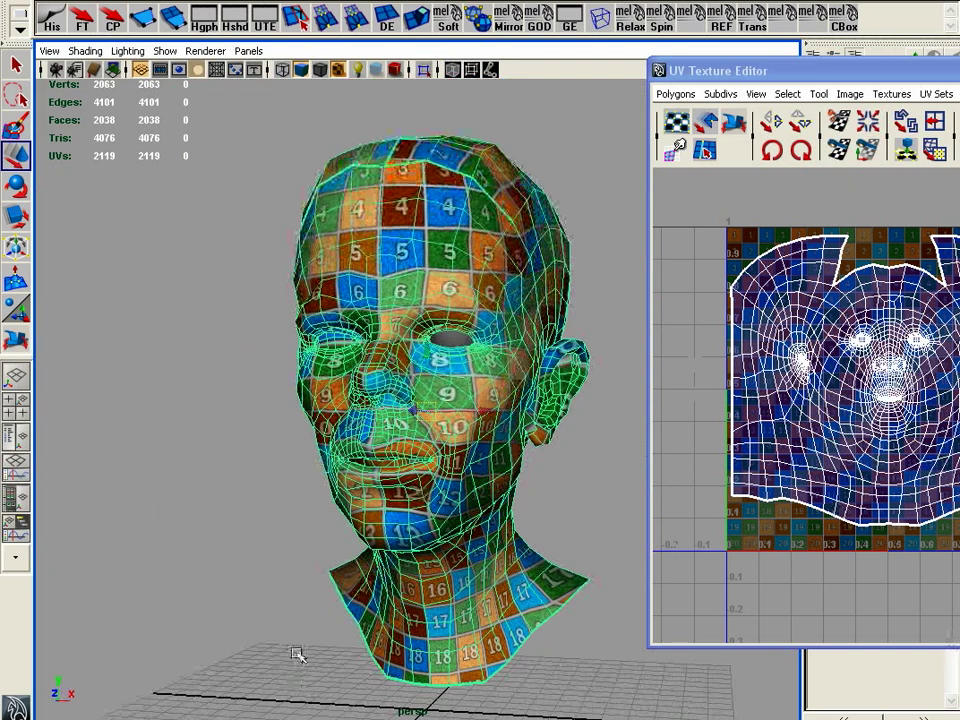